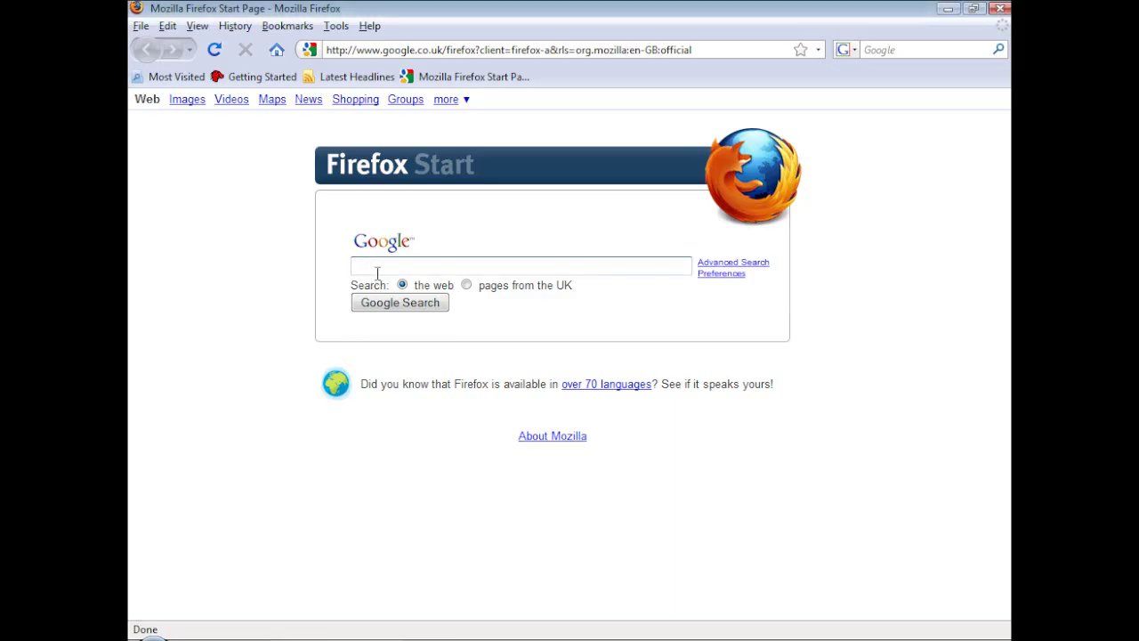
Step: Search Google for Hamachi and save HamachiSetup-1.0.3.0-en.exe from the LogMeIn download page
{"action": "type", "text": "machi"}
{"action": "key", "text": "Return"}
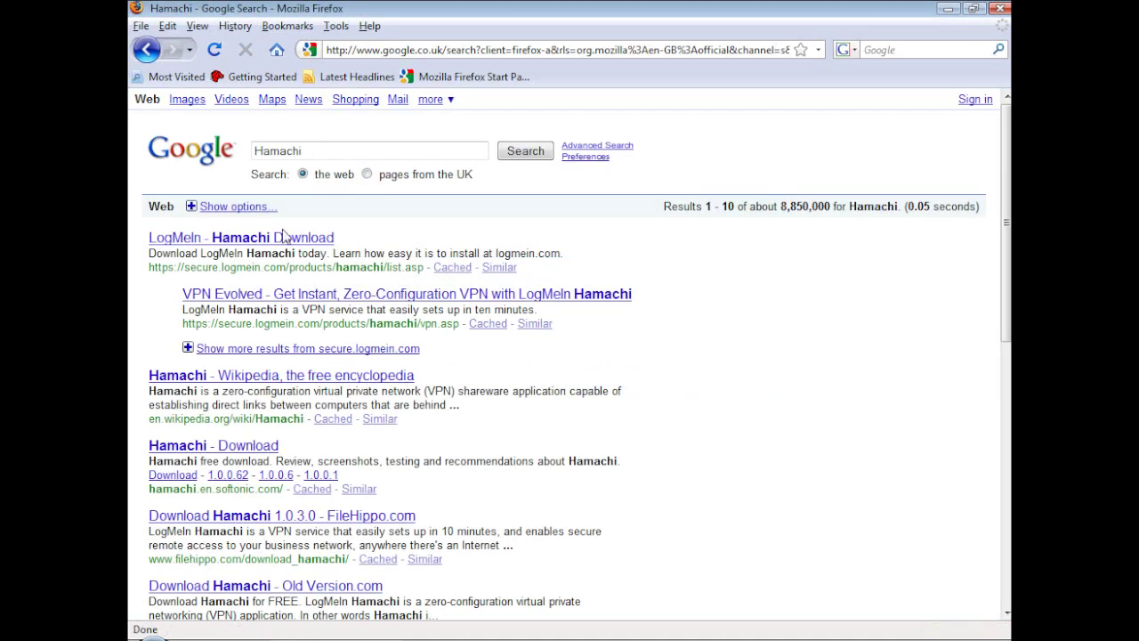
{"action": "left_click", "coordinate": [286, 238]}
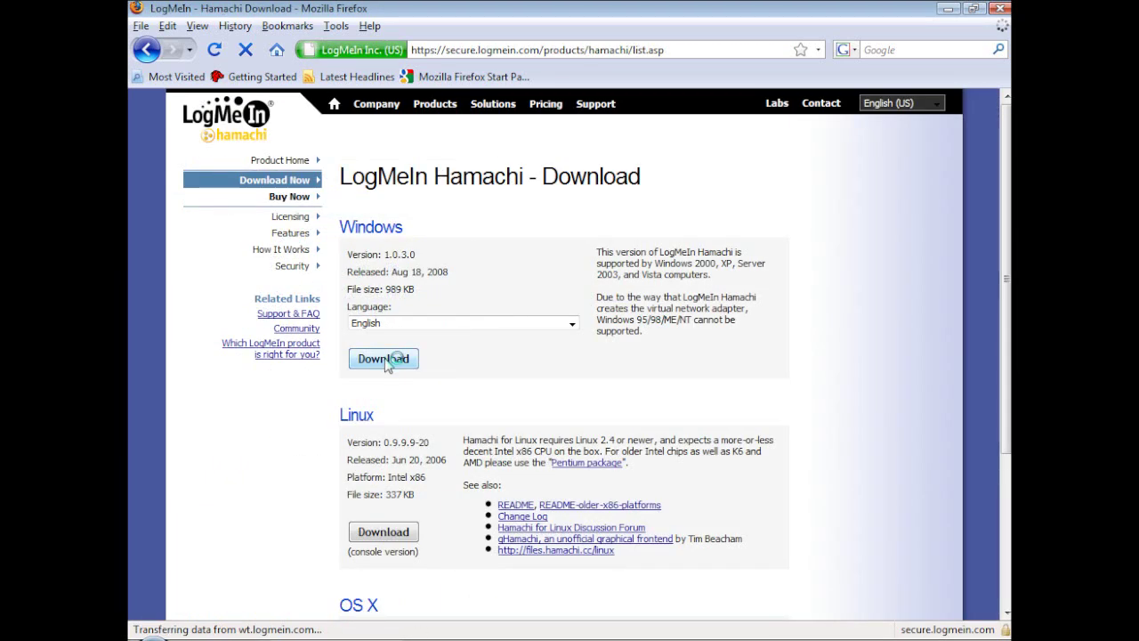
{"action": "left_click", "coordinate": [386, 361]}
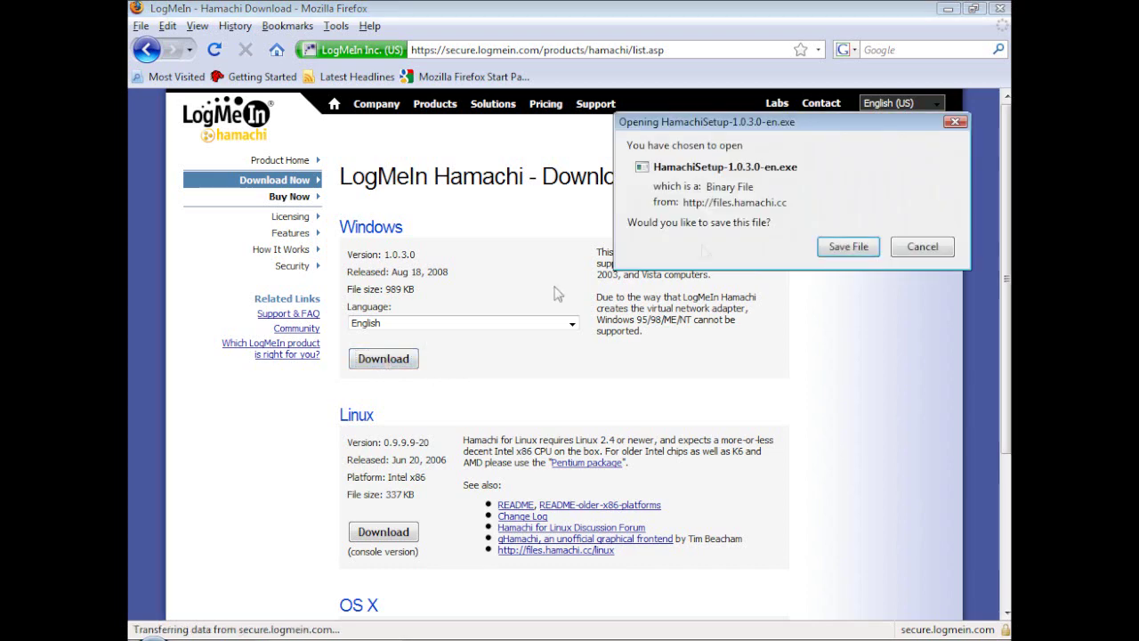
{"action": "left_click", "coordinate": [860, 247]}
Step: Close the main Firefox window and run the downloaded Hamachi installer
{"action": "left_click", "coordinate": [998, 8]}
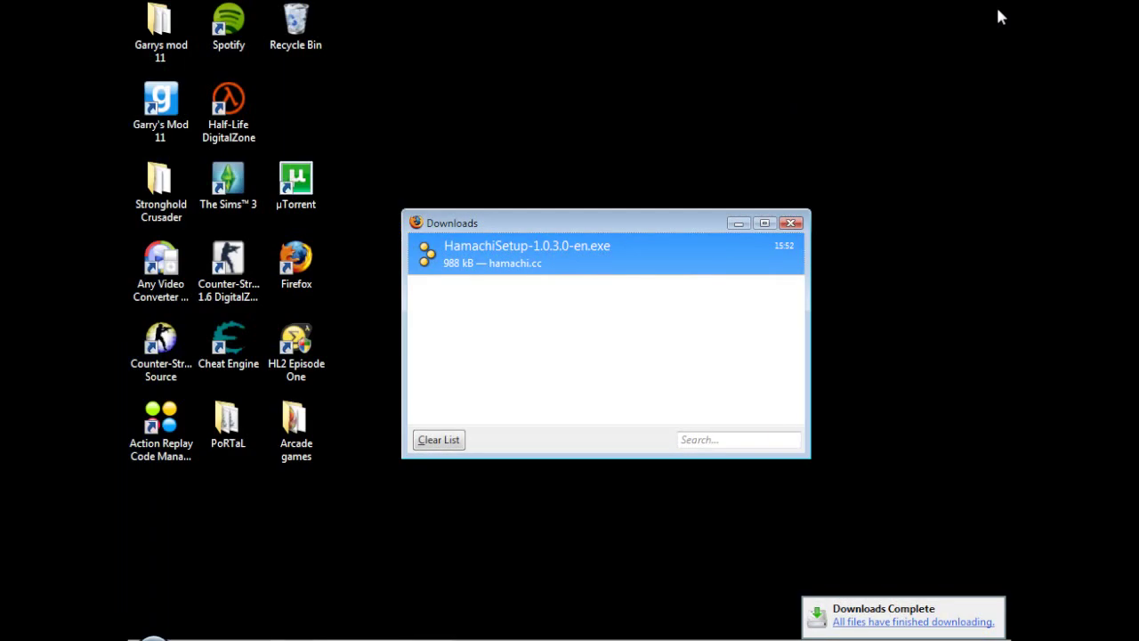
{"action": "right_click", "coordinate": [546, 254]}
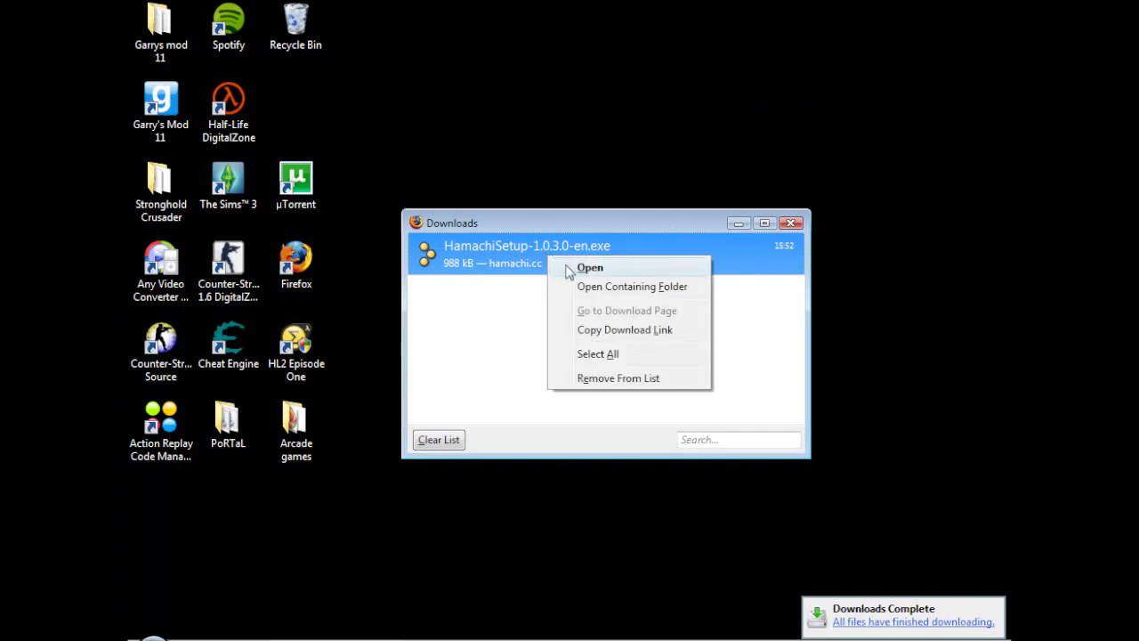
{"action": "left_click", "coordinate": [569, 266]}
{"action": "left_click", "coordinate": [564, 374]}
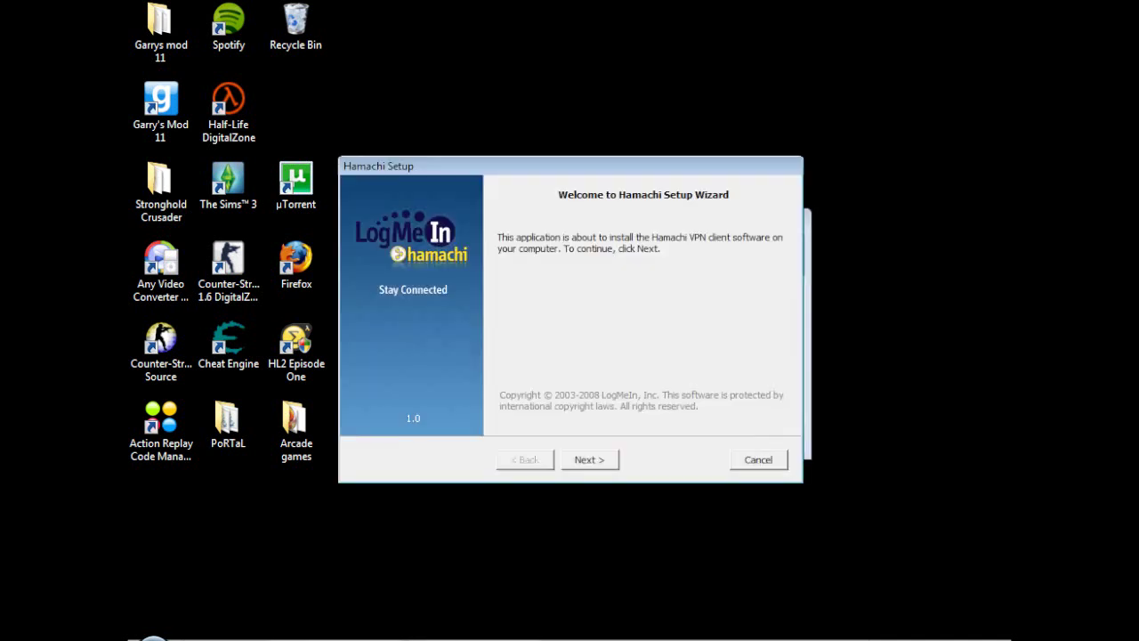
Step: Accept the license and install Hamachi with a desktop shortcut and no auto-start at login
{"action": "left_click", "coordinate": [584, 460]}
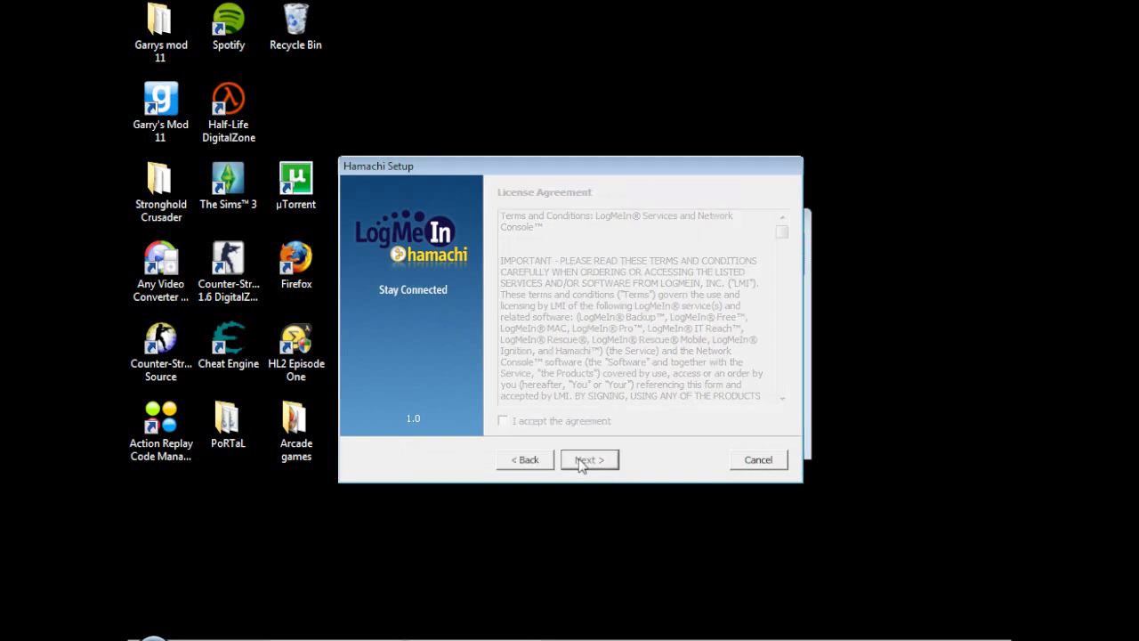
{"action": "left_click", "coordinate": [503, 420]}
{"action": "left_click", "coordinate": [581, 461]}
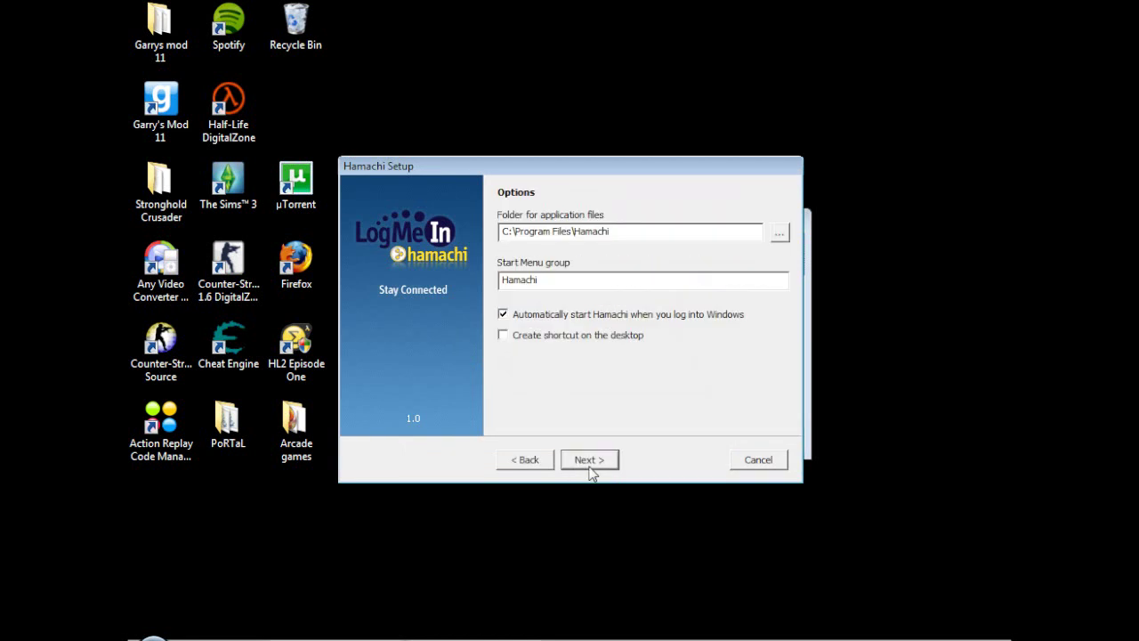
{"action": "left_click", "coordinate": [503, 334]}
{"action": "left_click", "coordinate": [503, 314]}
{"action": "left_click", "coordinate": [595, 466]}
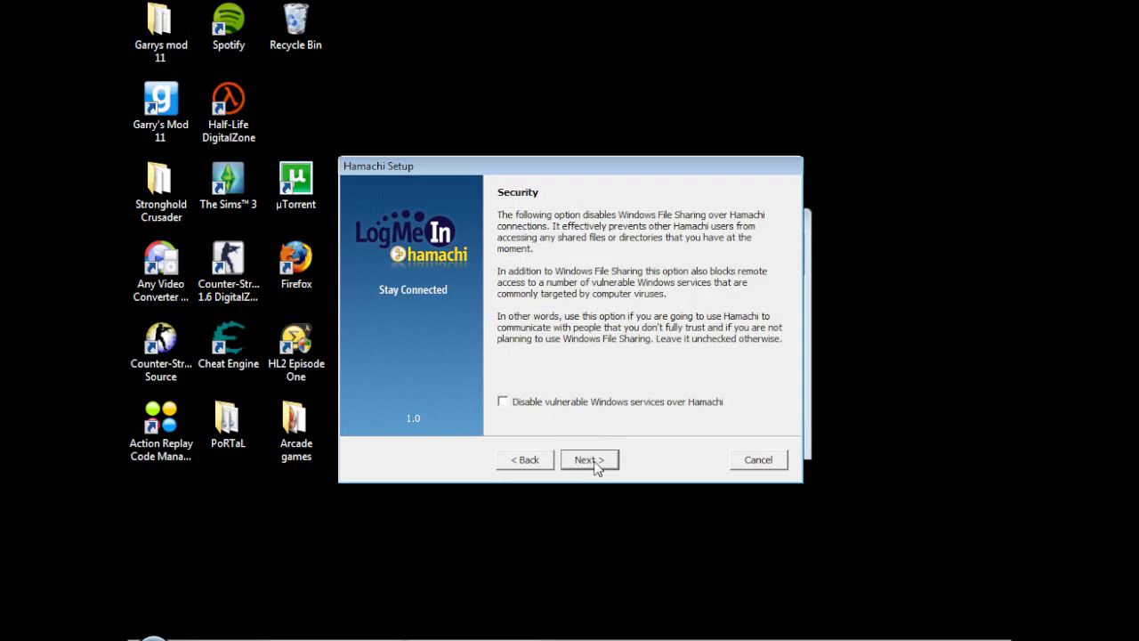
{"action": "left_click", "coordinate": [595, 466]}
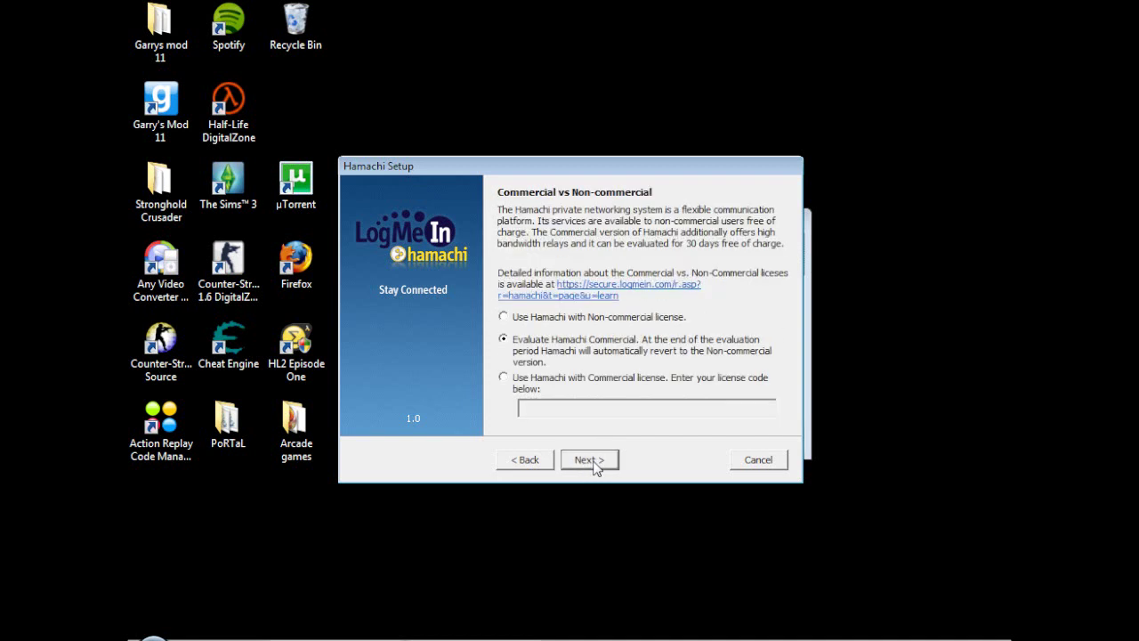
{"action": "left_click", "coordinate": [596, 466]}
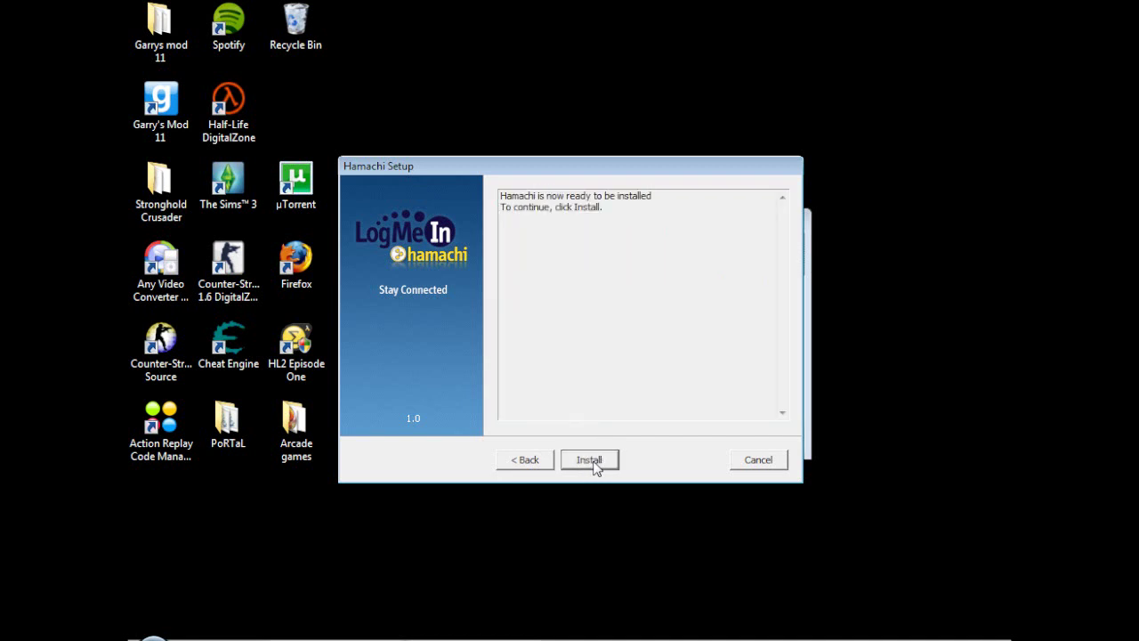
{"action": "left_click", "coordinate": [589, 460]}
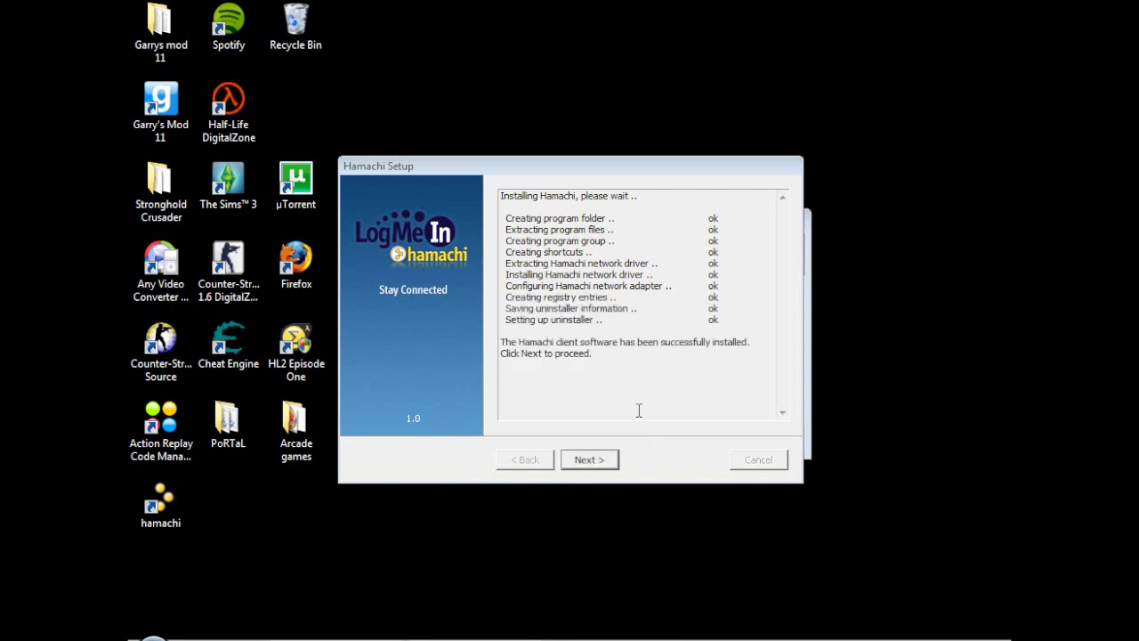
{"action": "left_click", "coordinate": [601, 463]}
Step: Finish the installer, close the Downloads window and centre the online Hamachi client
{"action": "left_click", "coordinate": [588, 462]}
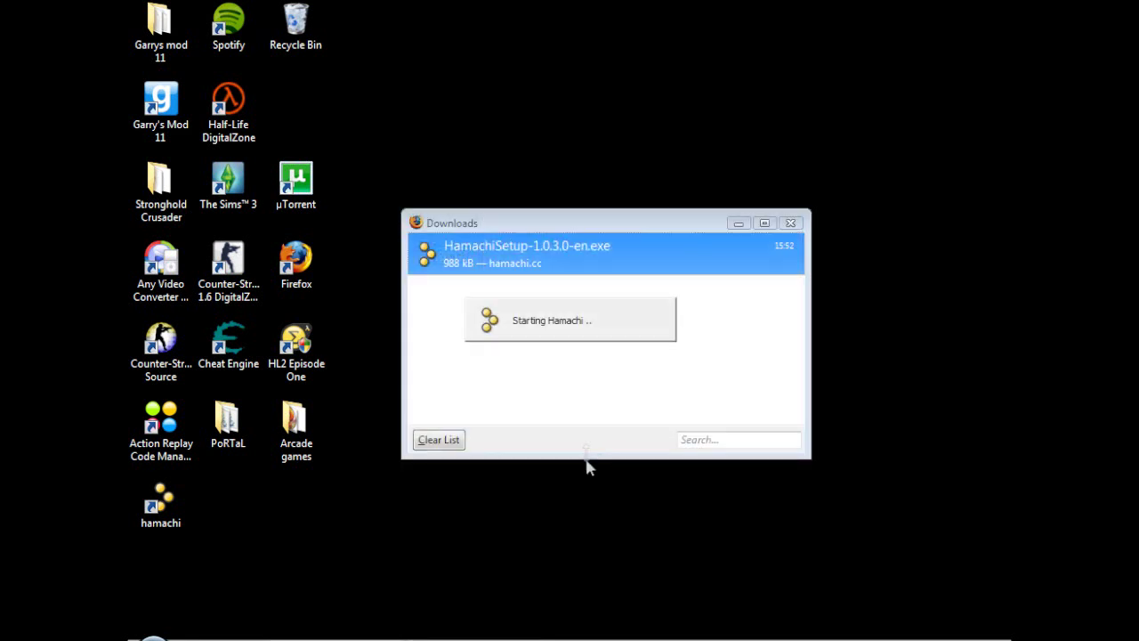
{"action": "left_click", "coordinate": [788, 222]}
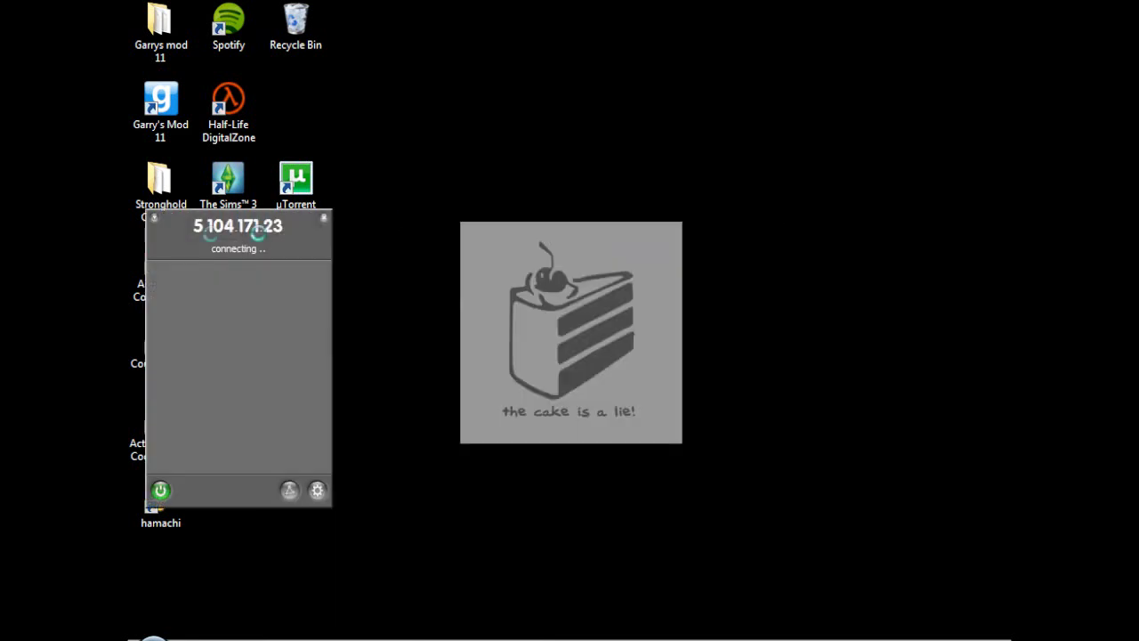
{"action": "left_click_drag", "start_coordinate": [228, 231], "coordinate": [558, 204]}
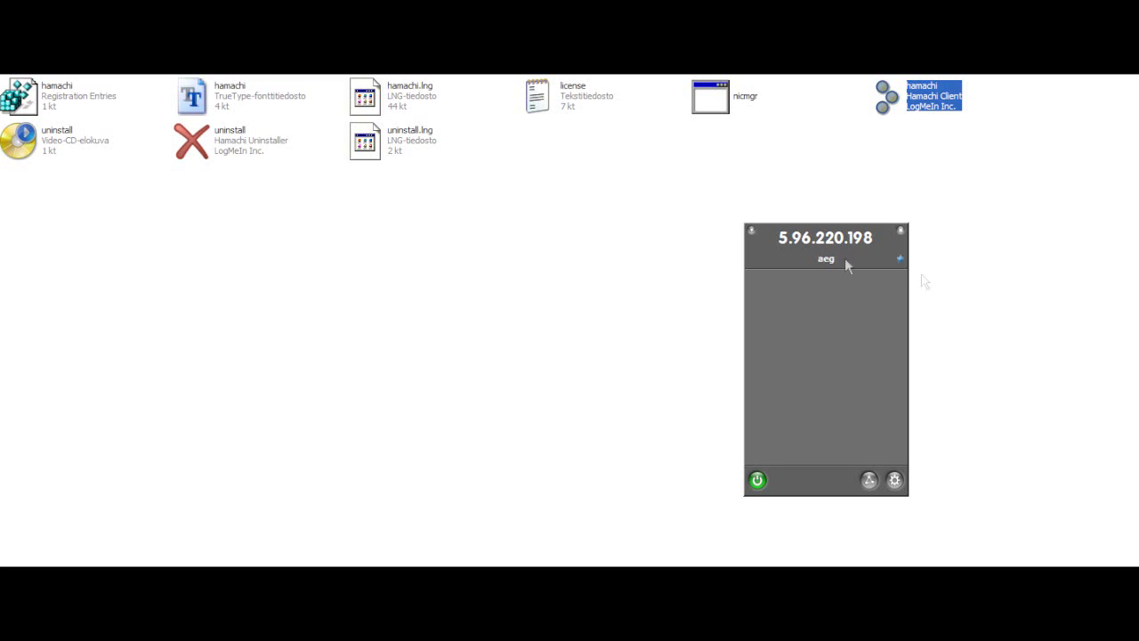
Step: Create a new Hamachi network named gmod11private with a password
{"action": "left_click", "coordinate": [869, 481]}
{"action": "left_click", "coordinate": [872, 428]}
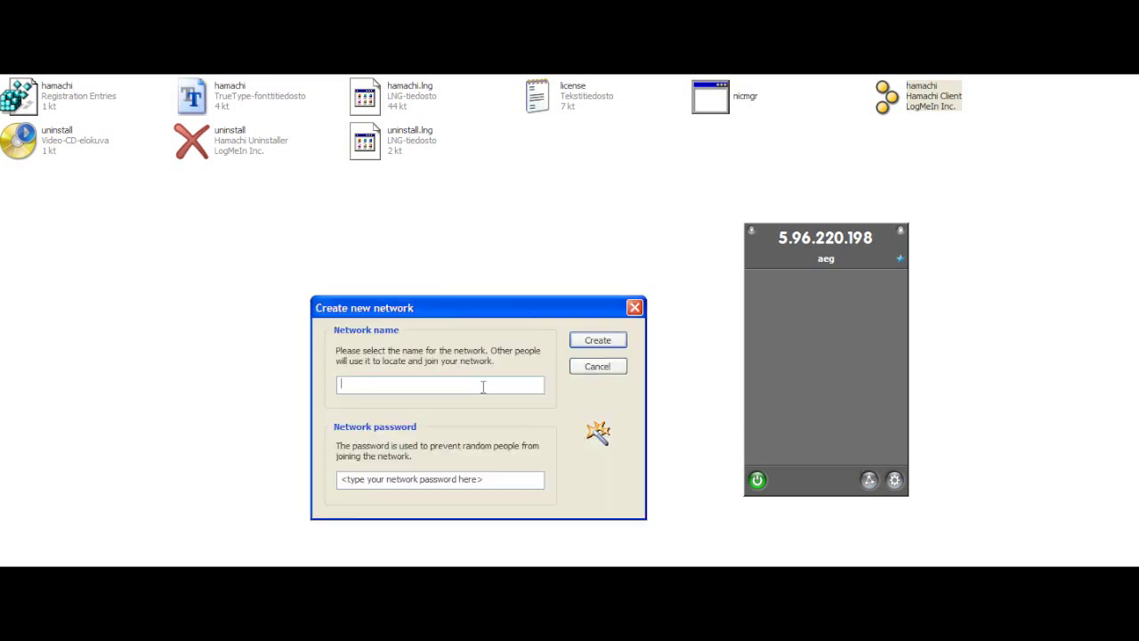
{"action": "type", "text": "gmod11private"}
{"action": "left_click", "coordinate": [520, 477]}
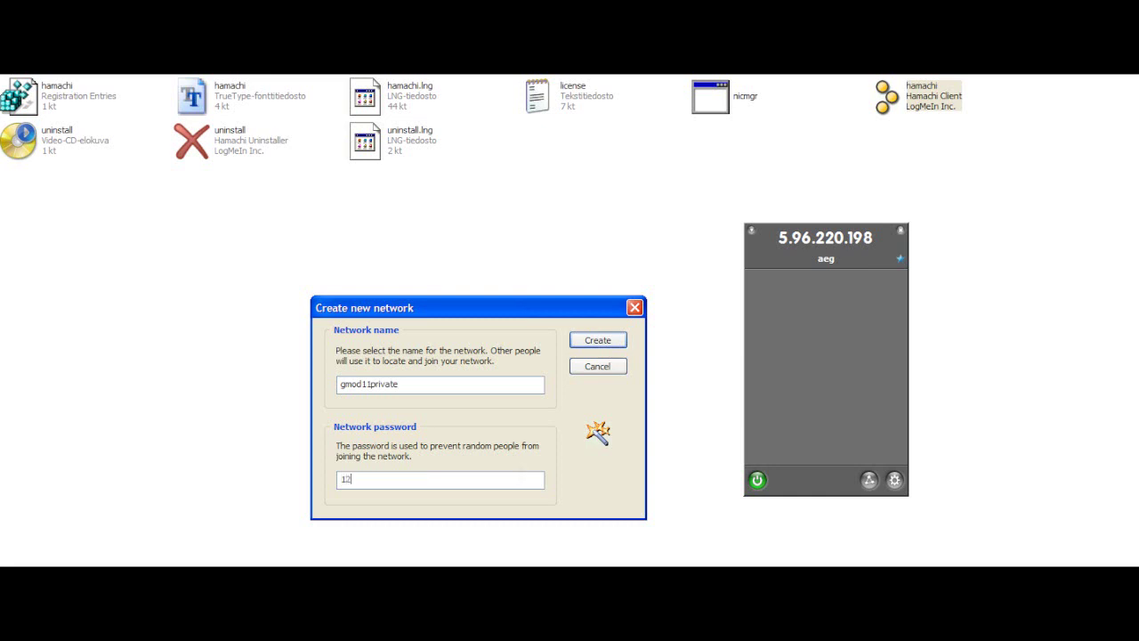
{"action": "left_click", "coordinate": [596, 341]}
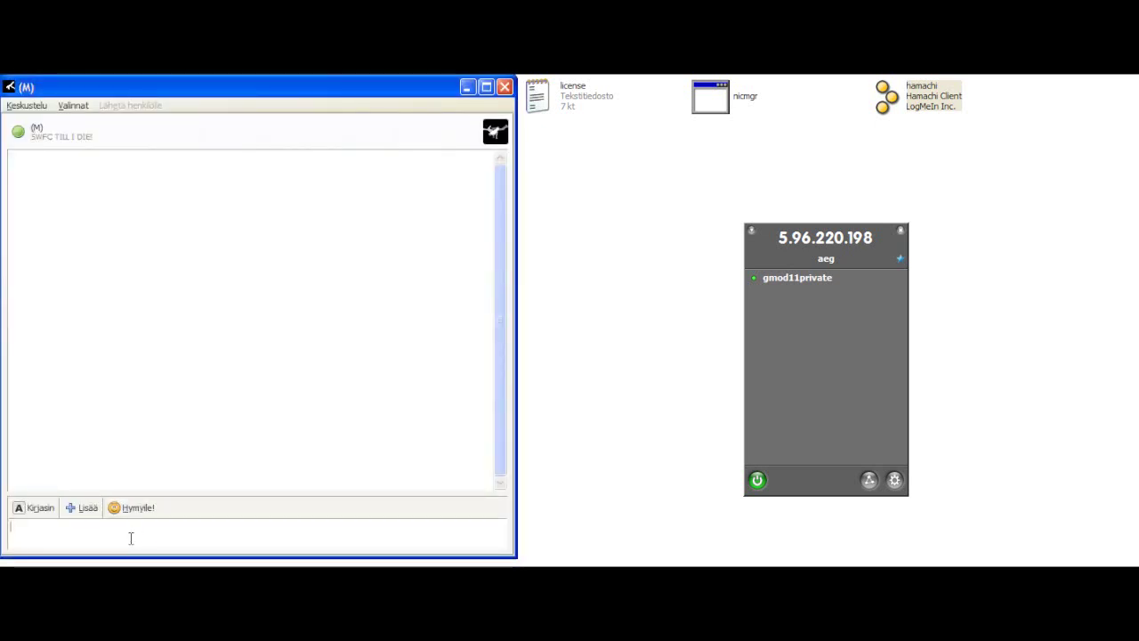
Step: Send the friend a chat message with the network name gmod11private and its password
{"action": "type", "text": "gmod11"}
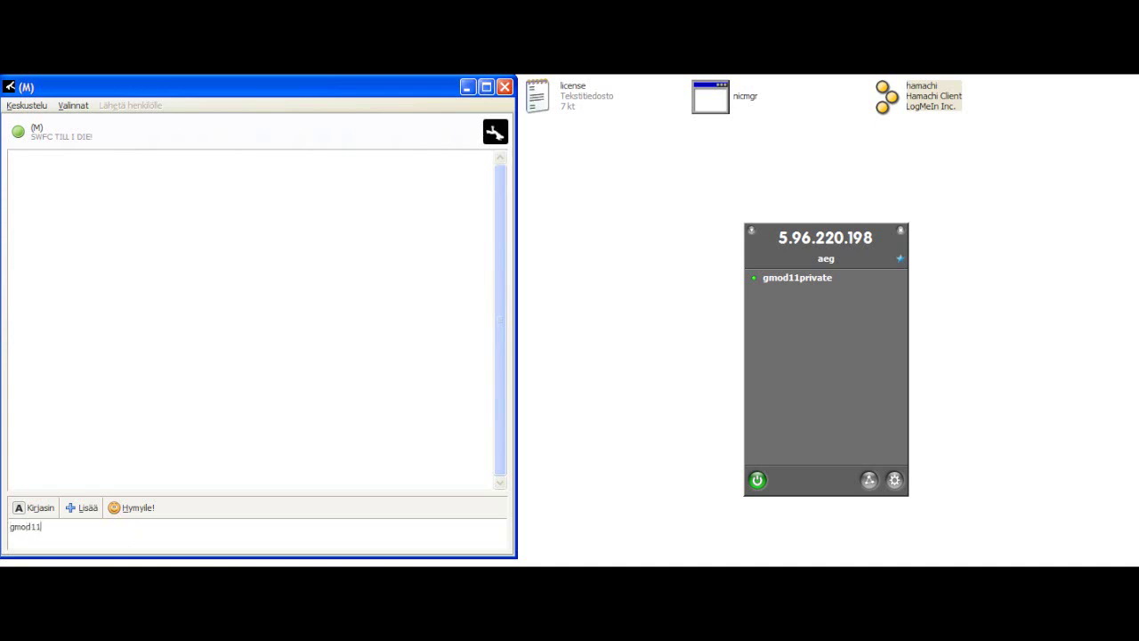
{"action": "type", "text": "private, password 123"}
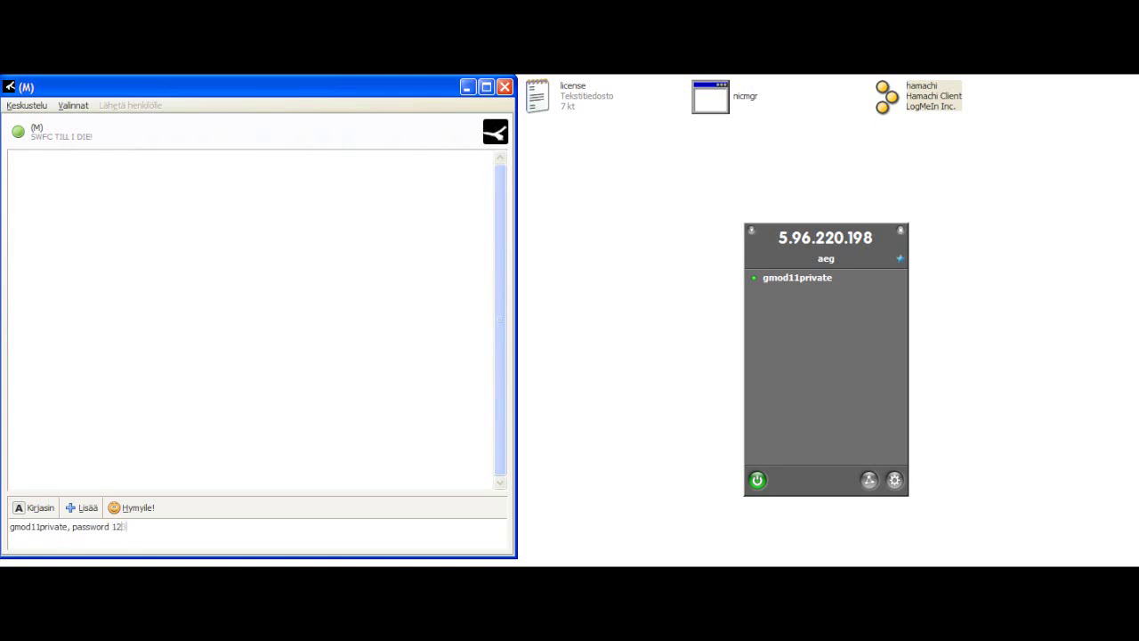
{"action": "key", "text": "Return"}
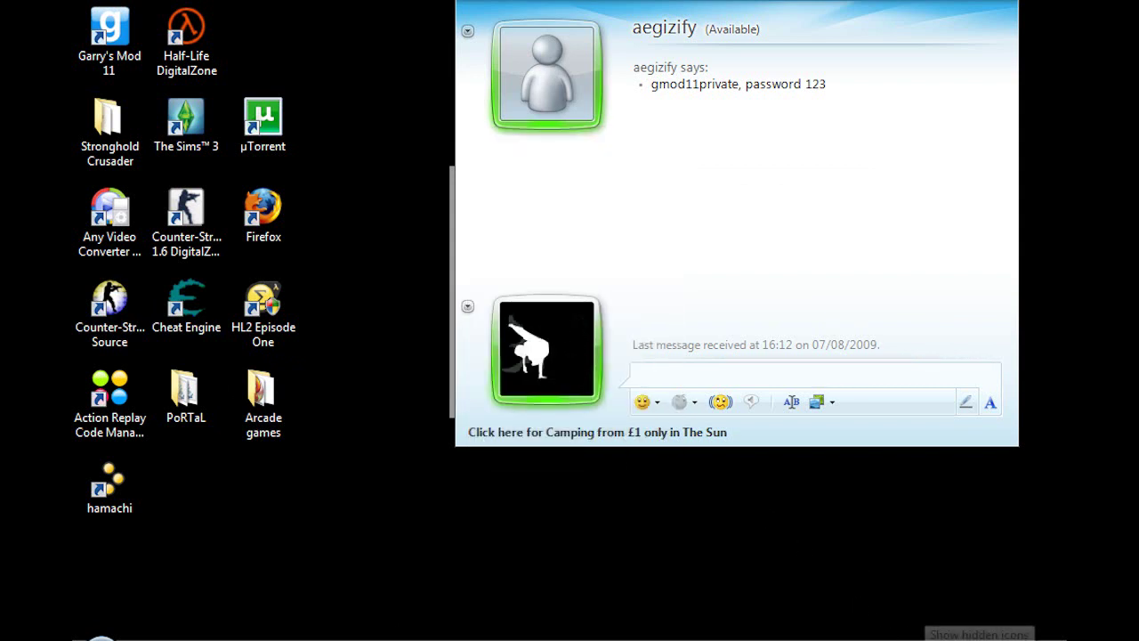
Step: Open the join-network dialog and copy the name gmod11private from the chat
{"action": "left_click", "coordinate": [979, 632]}
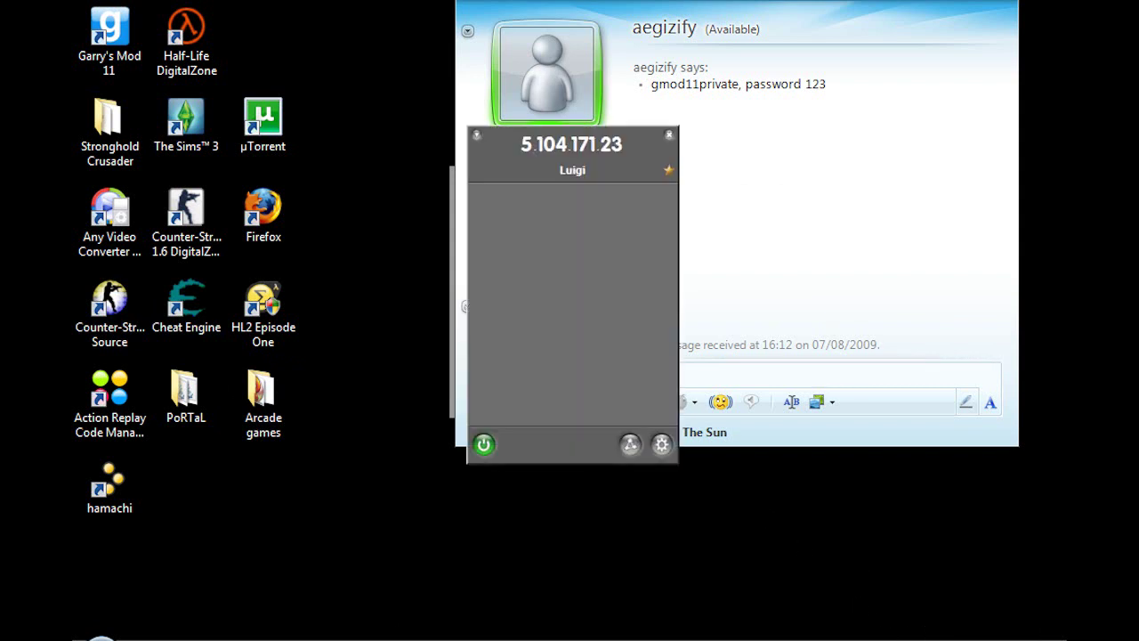
{"action": "left_click", "coordinate": [630, 444]}
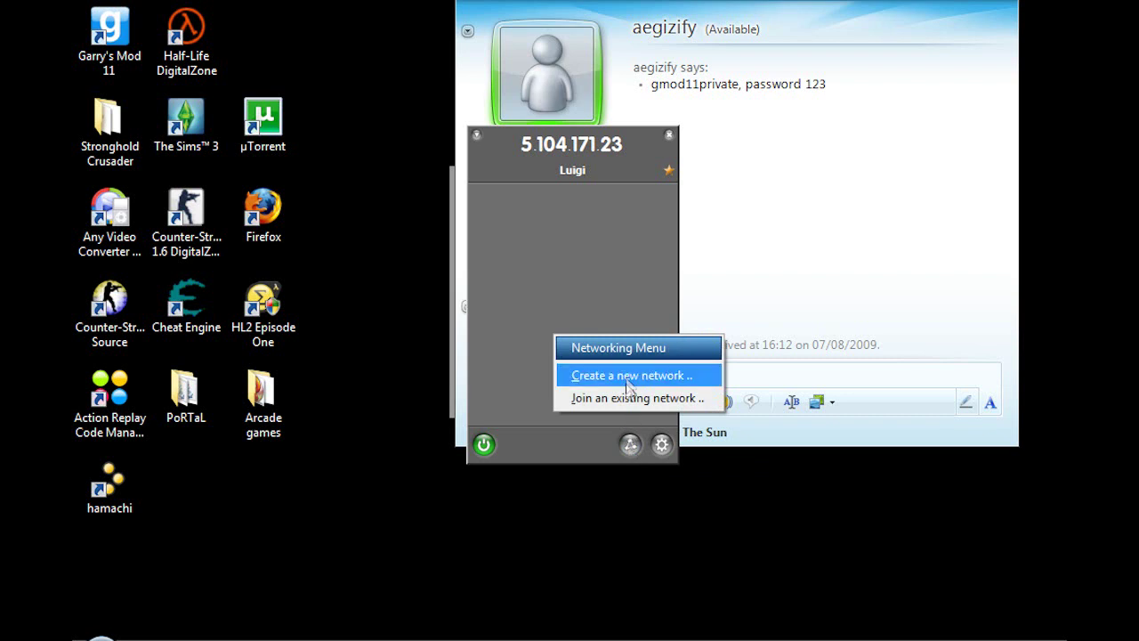
{"action": "left_click", "coordinate": [632, 397]}
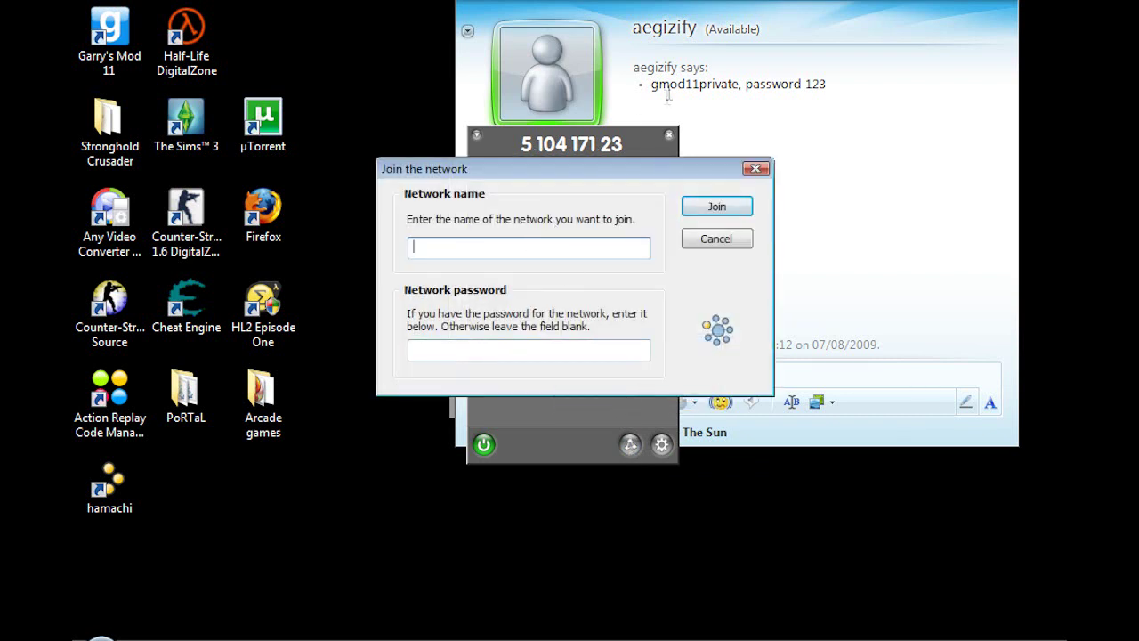
{"action": "left_click", "coordinate": [652, 83]}
{"action": "left_click_drag", "start_coordinate": [652, 83], "coordinate": [738, 88]}
{"action": "right_click", "coordinate": [732, 88]}
{"action": "left_click", "coordinate": [778, 101]}
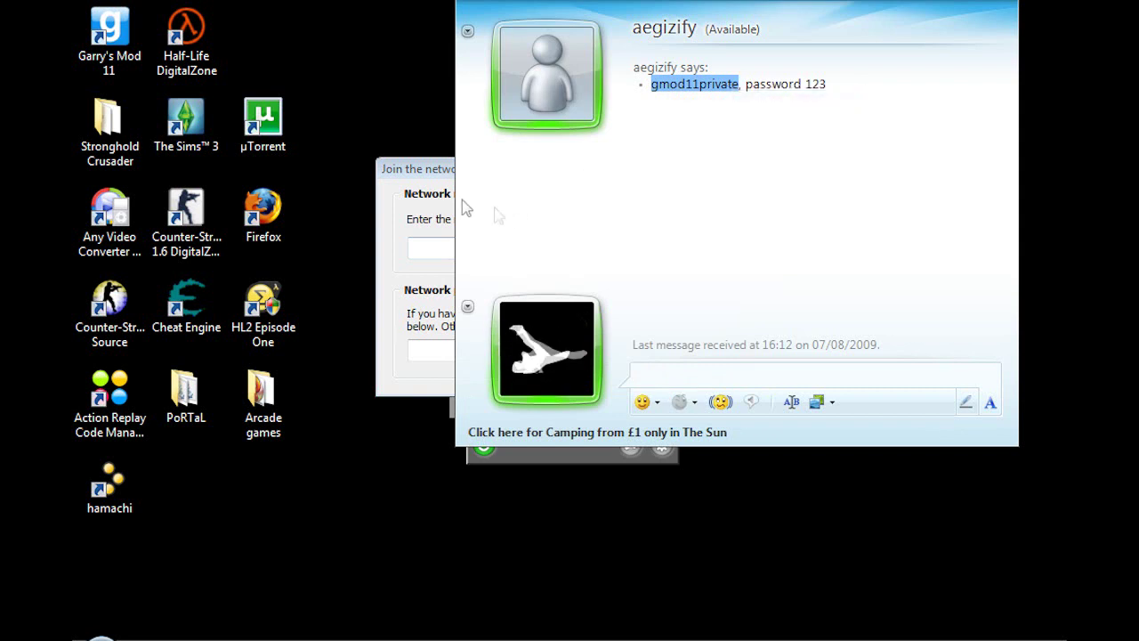
Step: Join gmod11private by pasting its name and entering the password, then move the window aside
{"action": "left_click", "coordinate": [449, 248]}
{"action": "right_click", "coordinate": [455, 247]}
{"action": "left_click", "coordinate": [503, 332]}
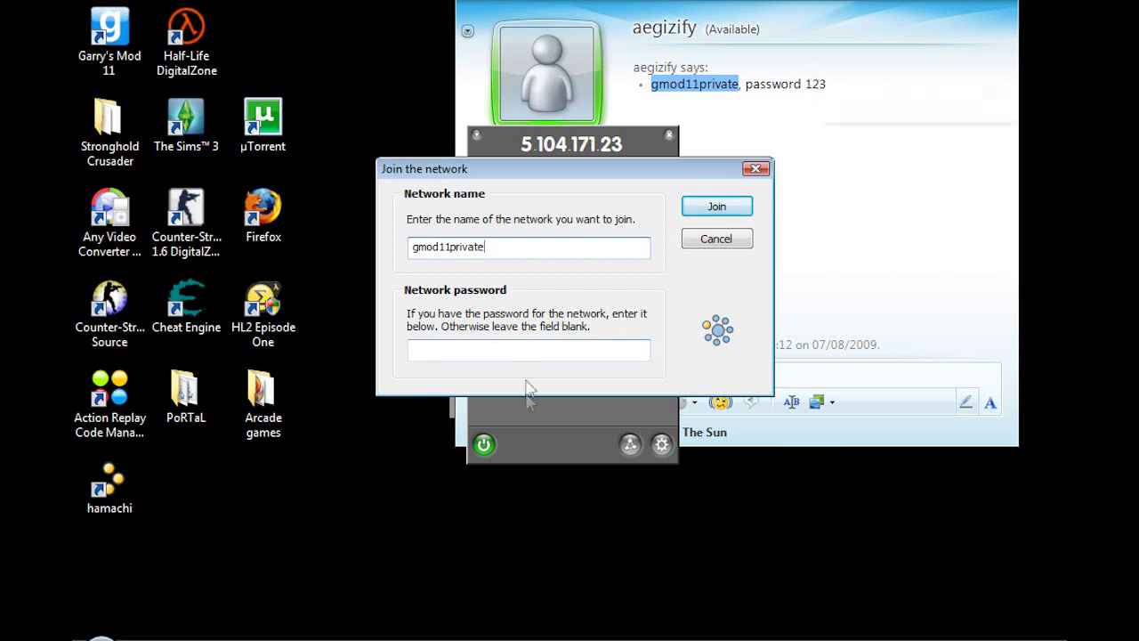
{"action": "left_click", "coordinate": [524, 351]}
{"action": "type", "text": "1"}
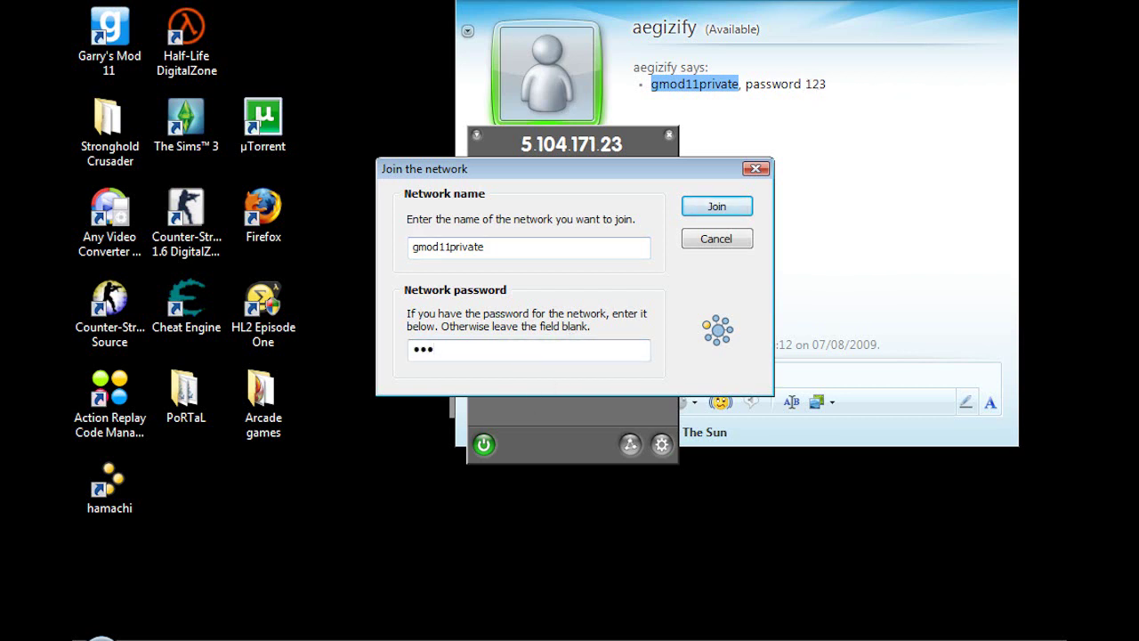
{"action": "type", "text": "23"}
{"action": "left_click", "coordinate": [718, 206]}
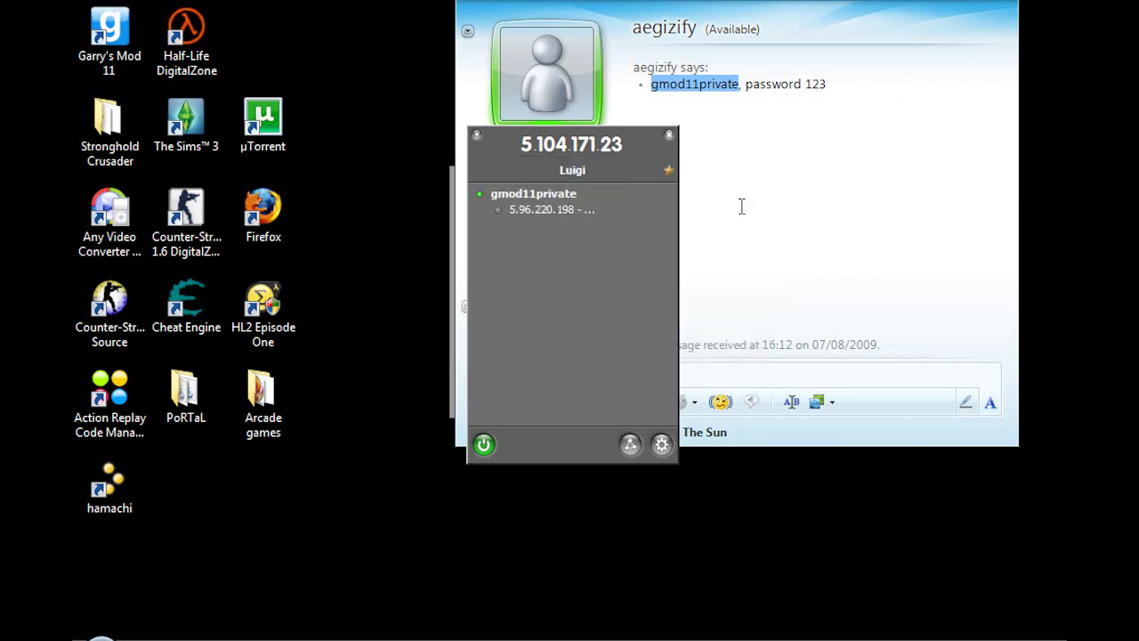
{"action": "left_click_drag", "start_coordinate": [566, 151], "coordinate": [373, 161]}
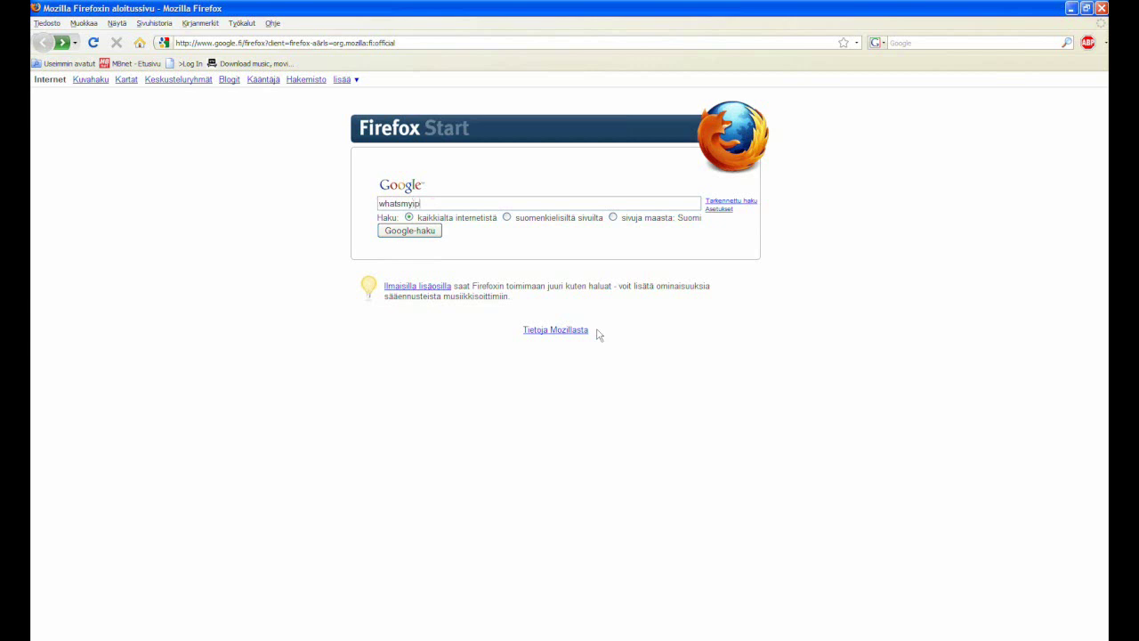
Step: Copy the public IP from whatsmyip.org and paste it into a Messenger chat with the friend
{"action": "key", "text": "Return"}
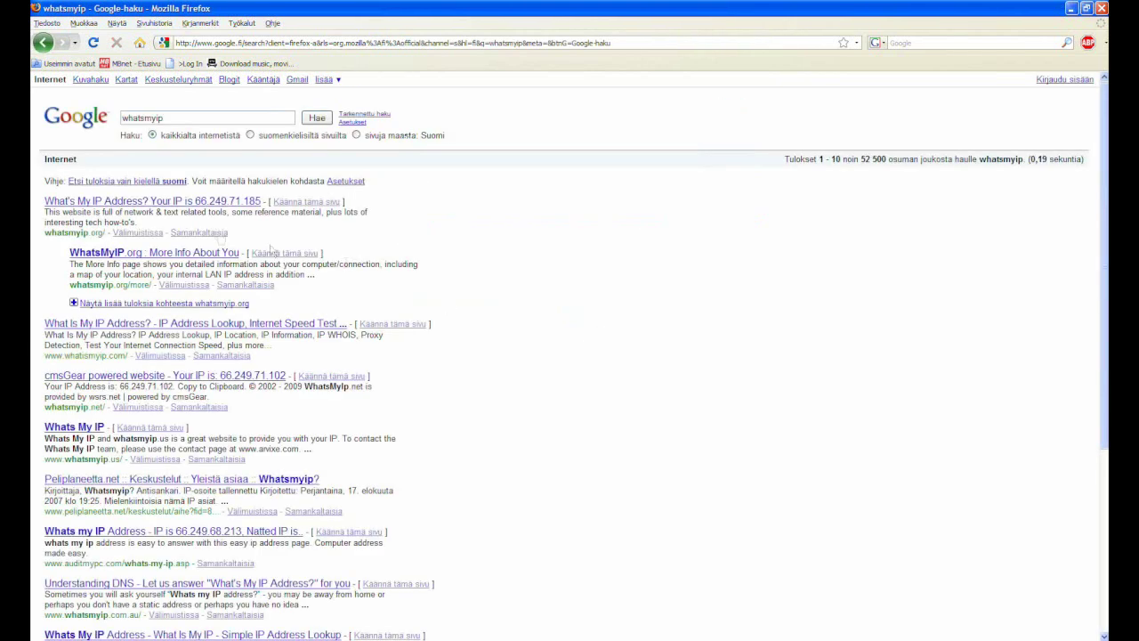
{"action": "left_click", "coordinate": [169, 204]}
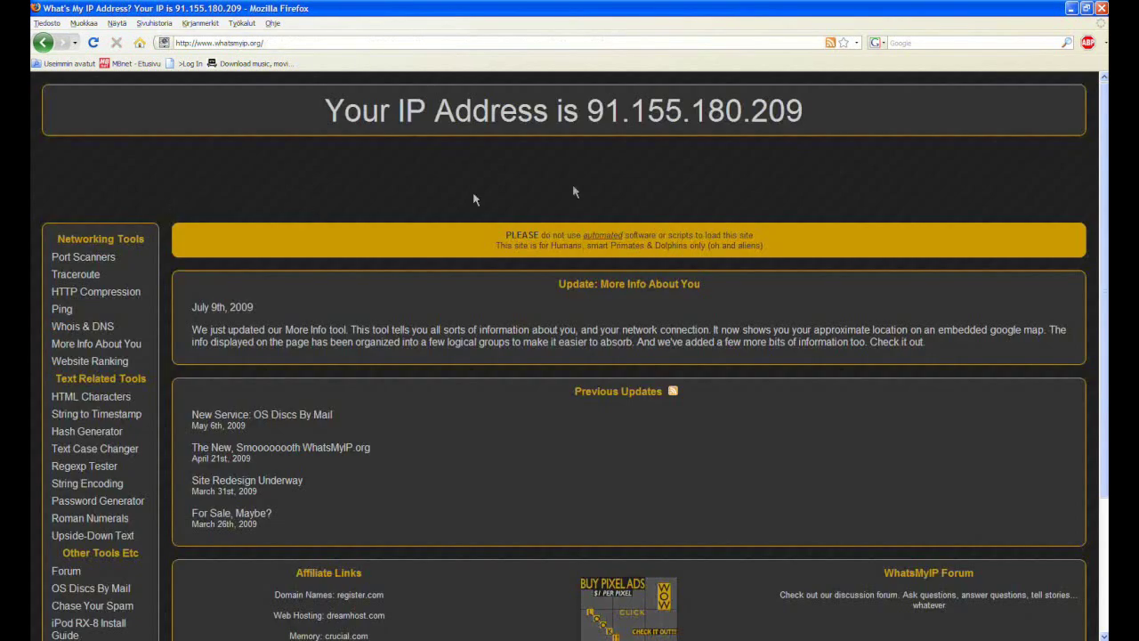
{"action": "left_click_drag", "start_coordinate": [806, 113], "coordinate": [593, 111]}
{"action": "key", "text": "ctrl+c"}
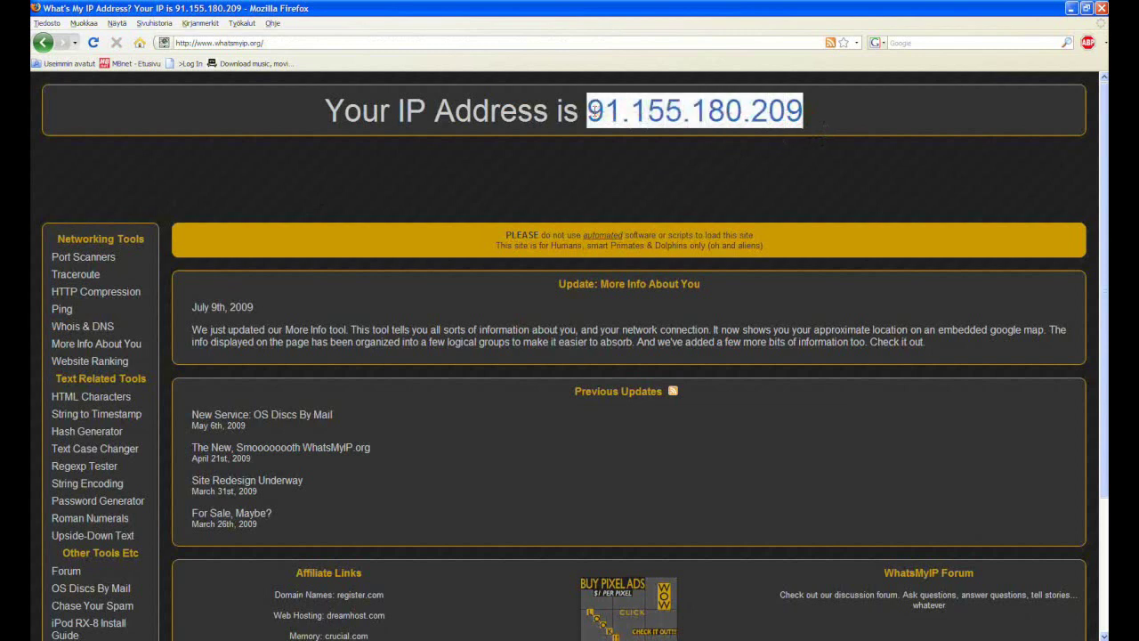
{"action": "key", "text": "alt+Tab"}
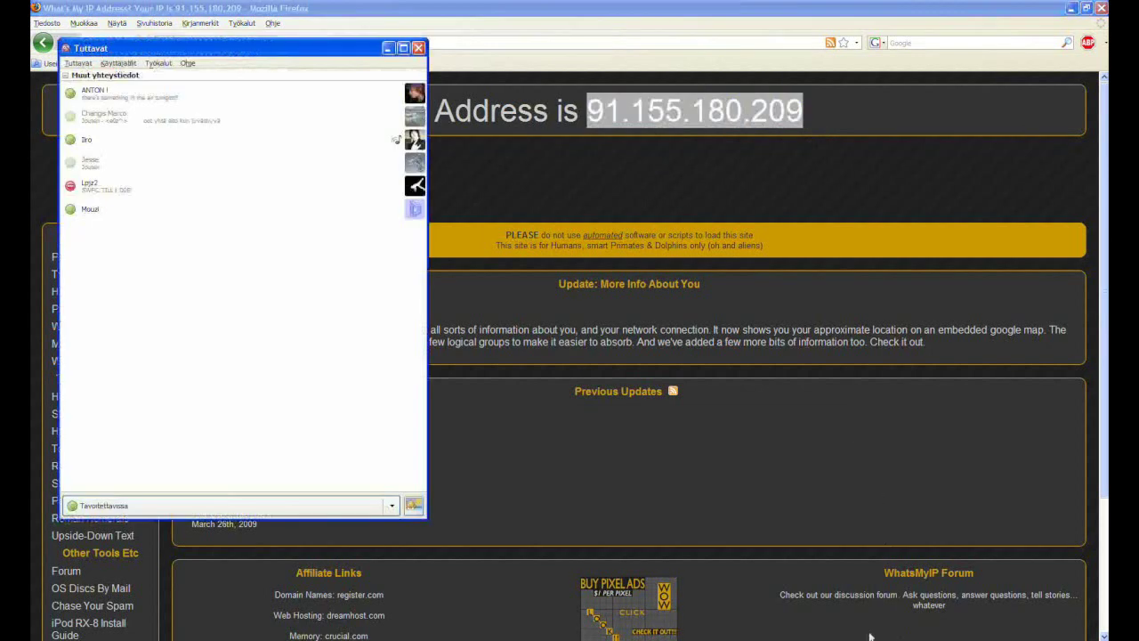
{"action": "double_click", "coordinate": [110, 192]}
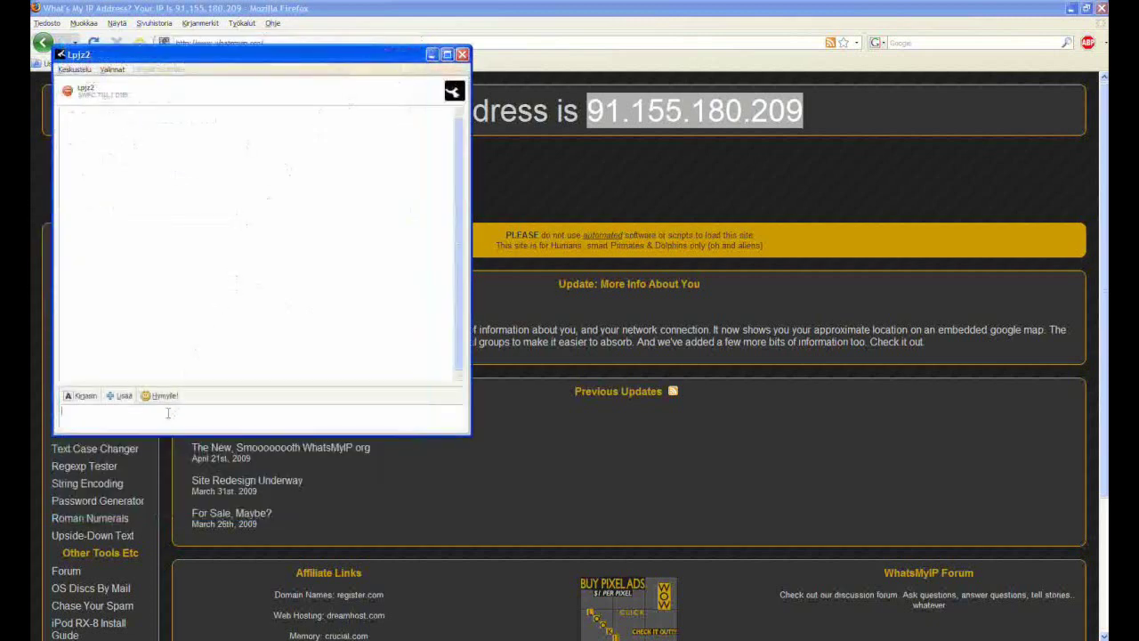
{"action": "key", "text": "ctrl+v"}
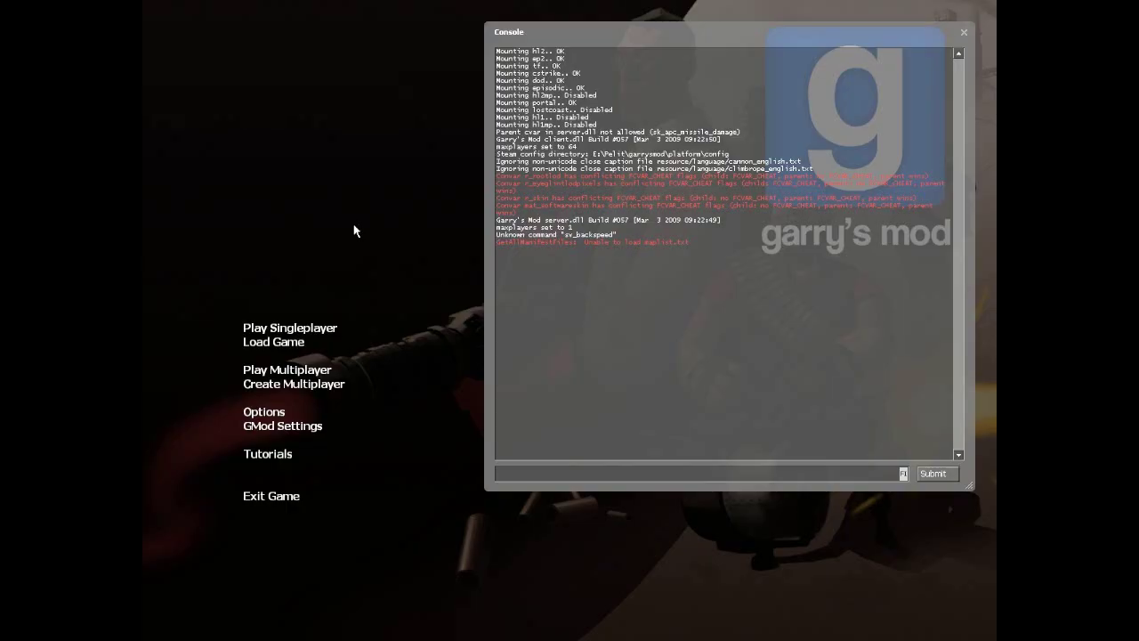
Step: Set up a multiplayer game on gm_flatgrass and clear the default server name
{"action": "left_click", "coordinate": [333, 388]}
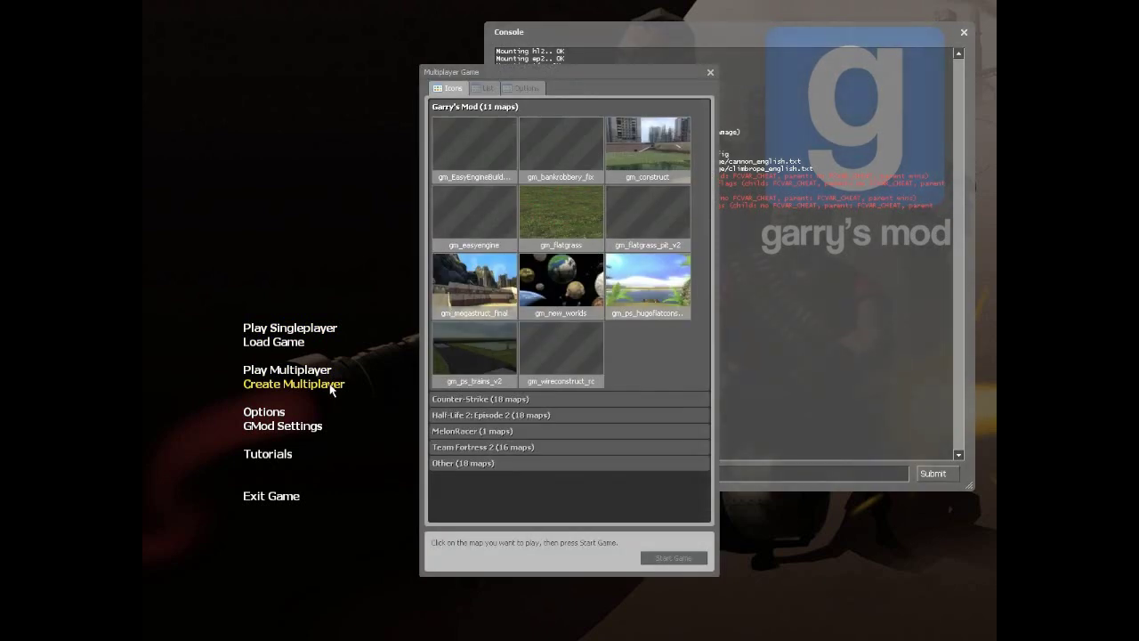
{"action": "left_click", "coordinate": [594, 233]}
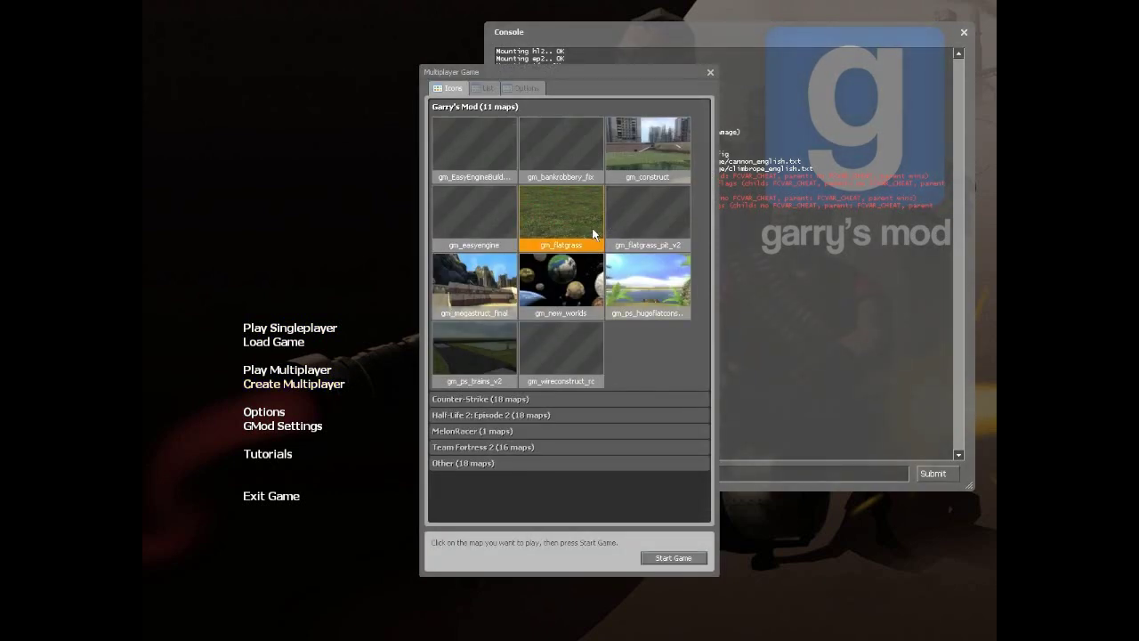
{"action": "left_click", "coordinate": [527, 90]}
{"action": "left_click_drag", "start_coordinate": [563, 128], "coordinate": [499, 130]}
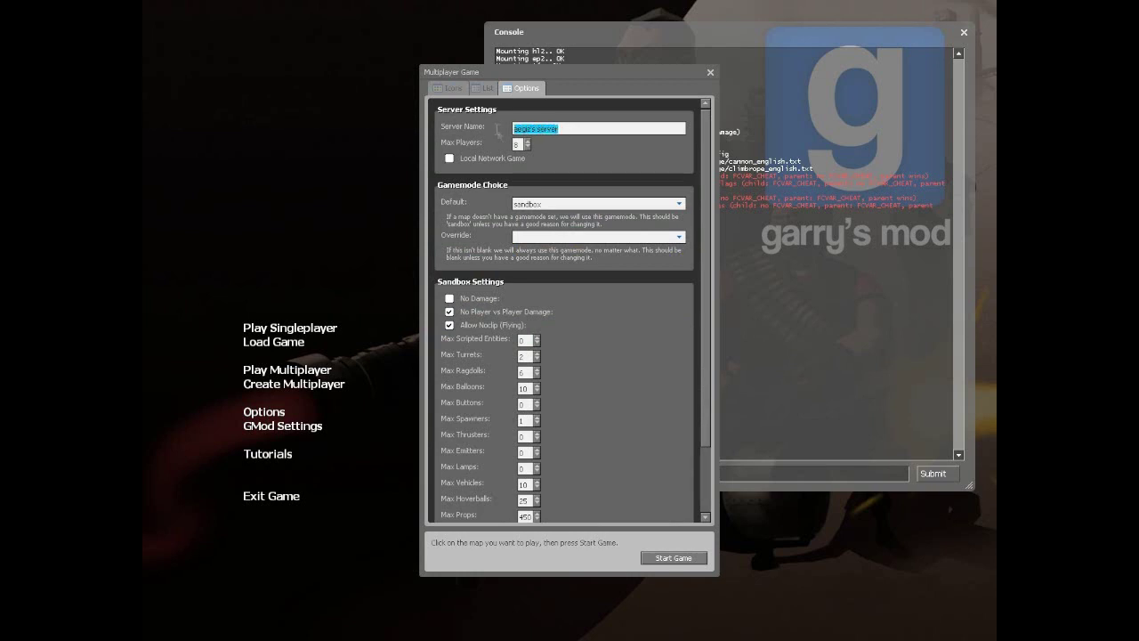
{"action": "key", "text": "BackSpace"}
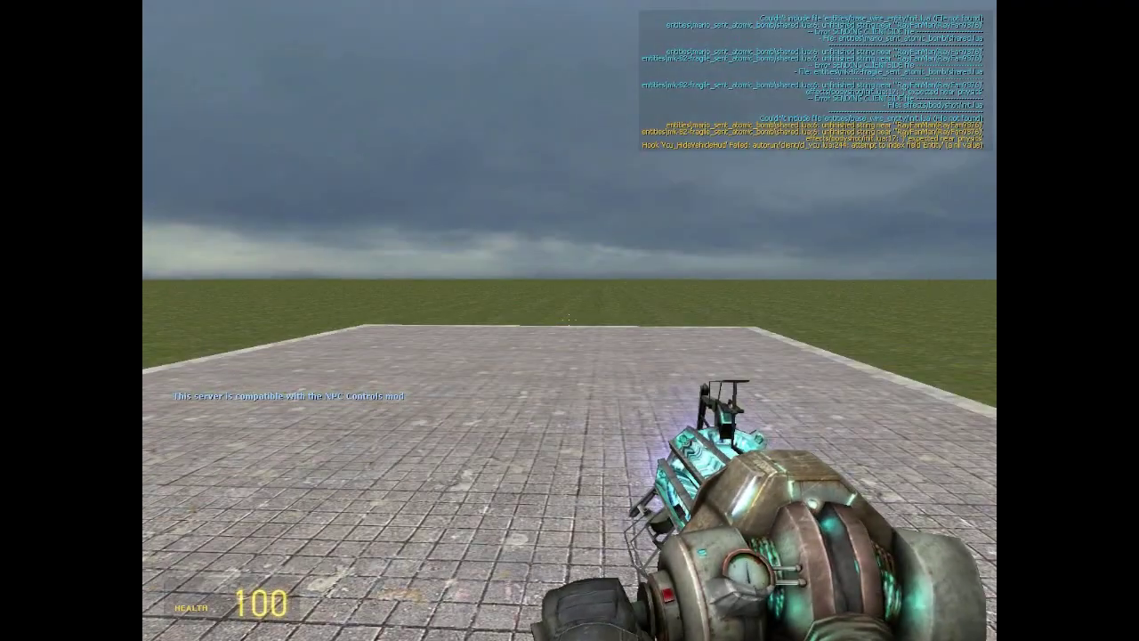
Step: Switch from the gravity gun to the pistol and fire two shots
{"action": "key", "text": "2"}
{"action": "left_click", "coordinate": [569, 321]}
{"action": "left_click", "coordinate": [569, 321]}
{"action": "left_click", "coordinate": [570, 320]}
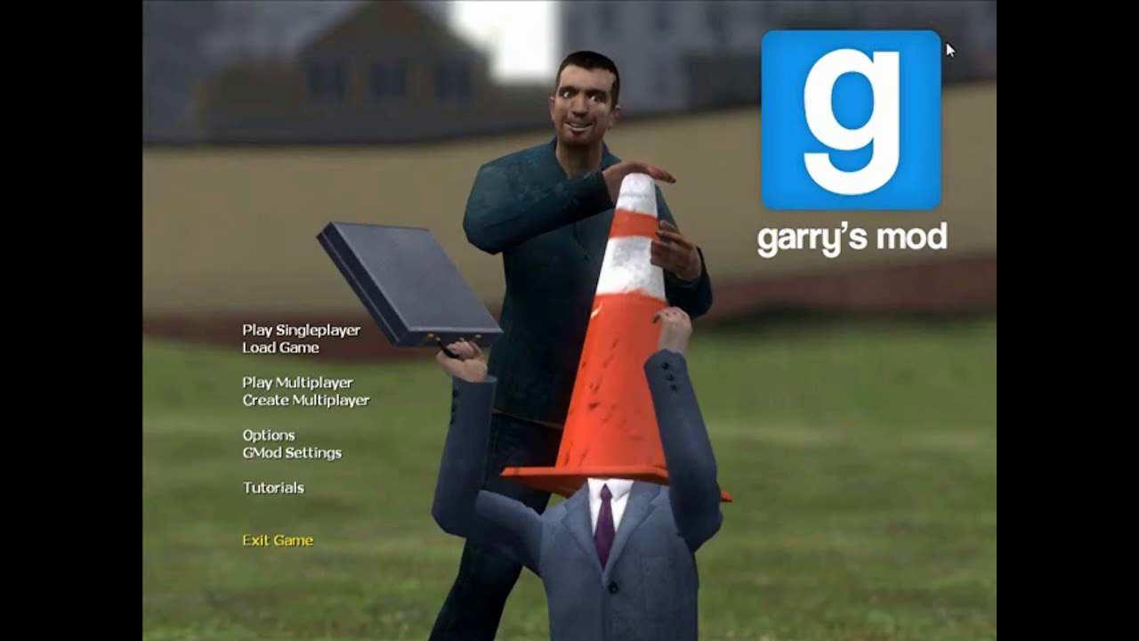
Step: Join the host's server by entering connect followed by the pasted IP in the console
{"action": "key", "text": "grave"}
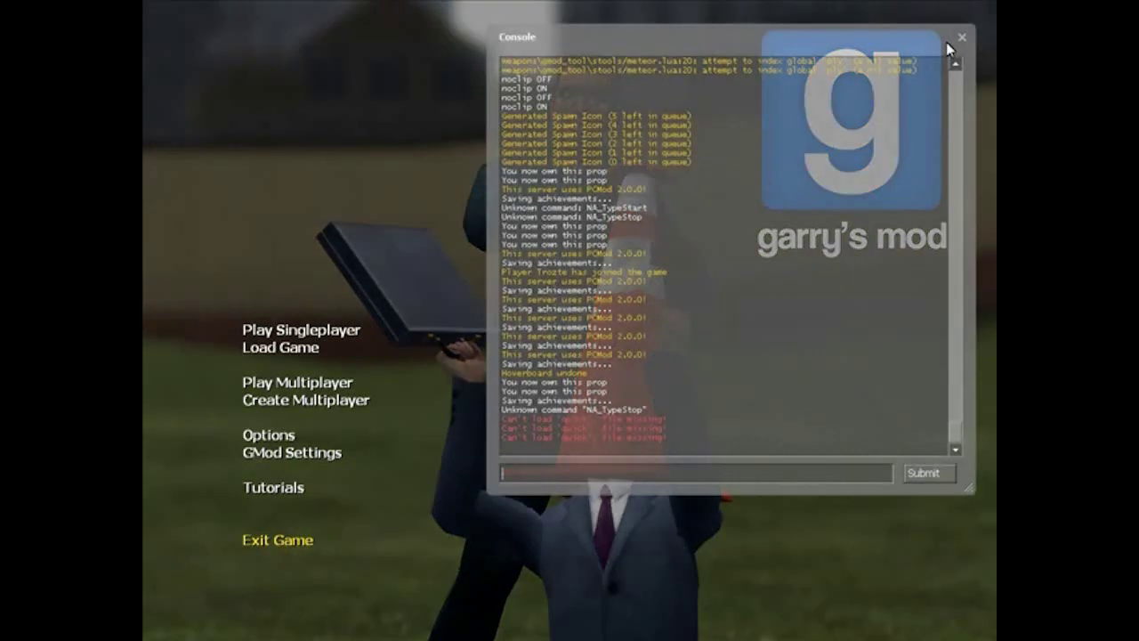
{"action": "type", "text": "c"}
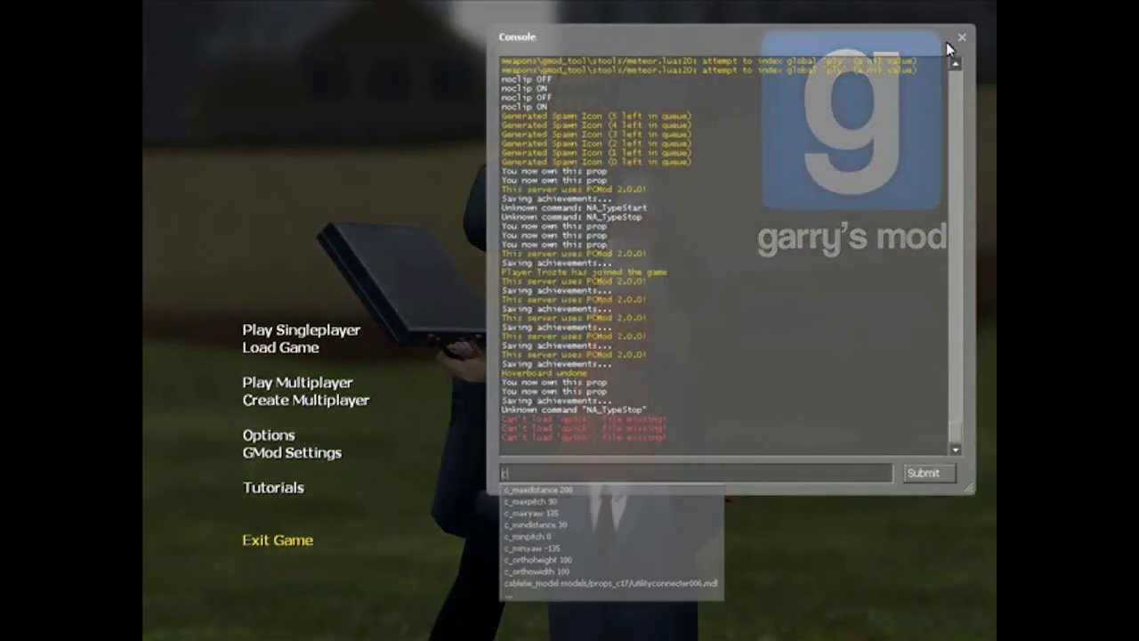
{"action": "type", "text": "onnect"}
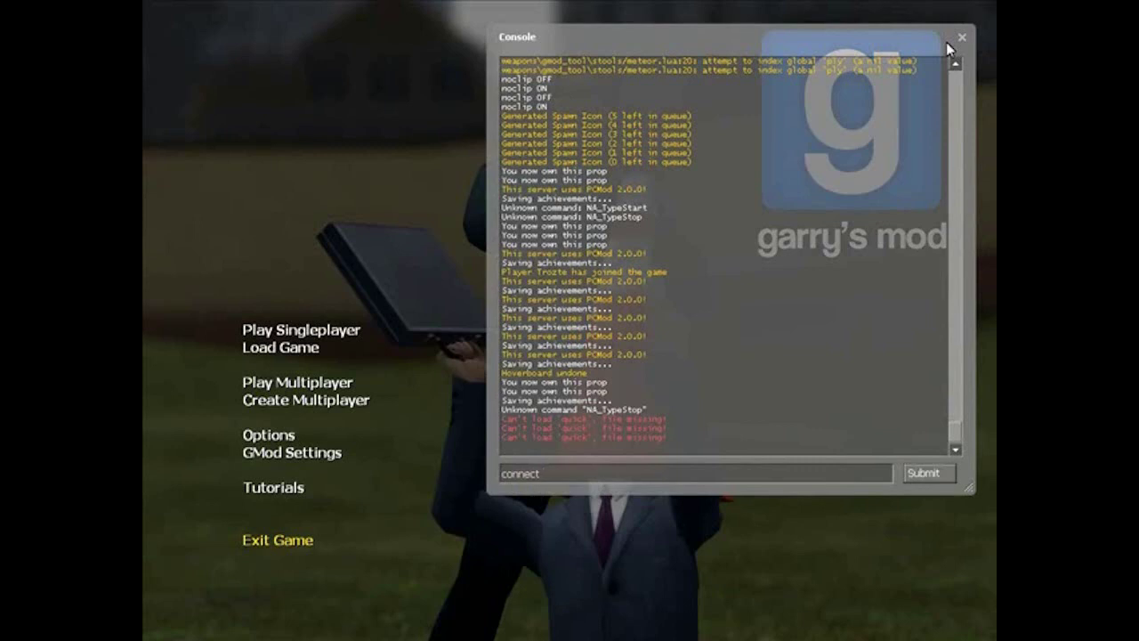
{"action": "key", "text": "ctrl+v"}
{"action": "left_click", "coordinate": [929, 477]}
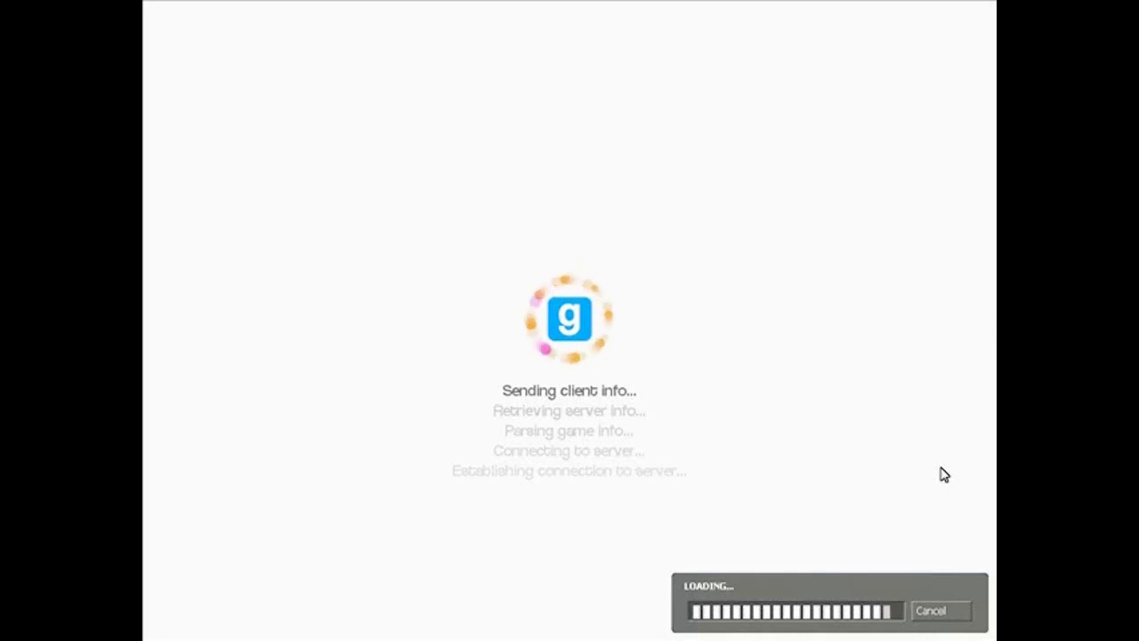
{"action": "scroll", "coordinate": [570, 321], "scroll_direction": "up", "scroll_amount": 1}
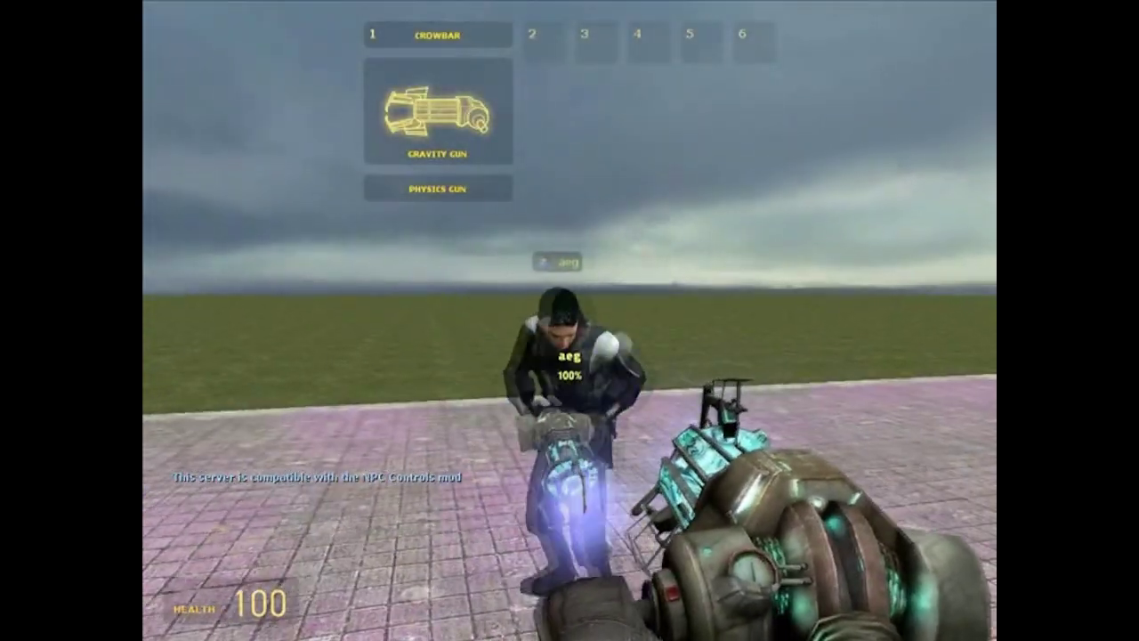
Step: Equip the gravity gun and send 'hi' in the chat
{"action": "left_click", "coordinate": [570, 321]}
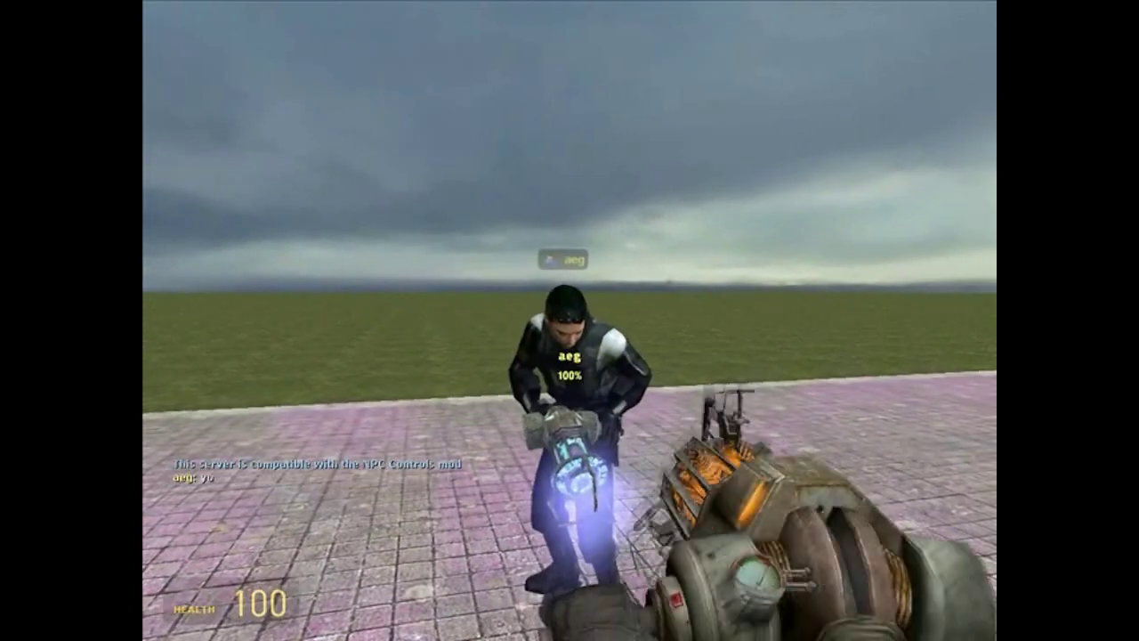
{"action": "type", "text": "yhi"}
{"action": "key", "text": "Return"}
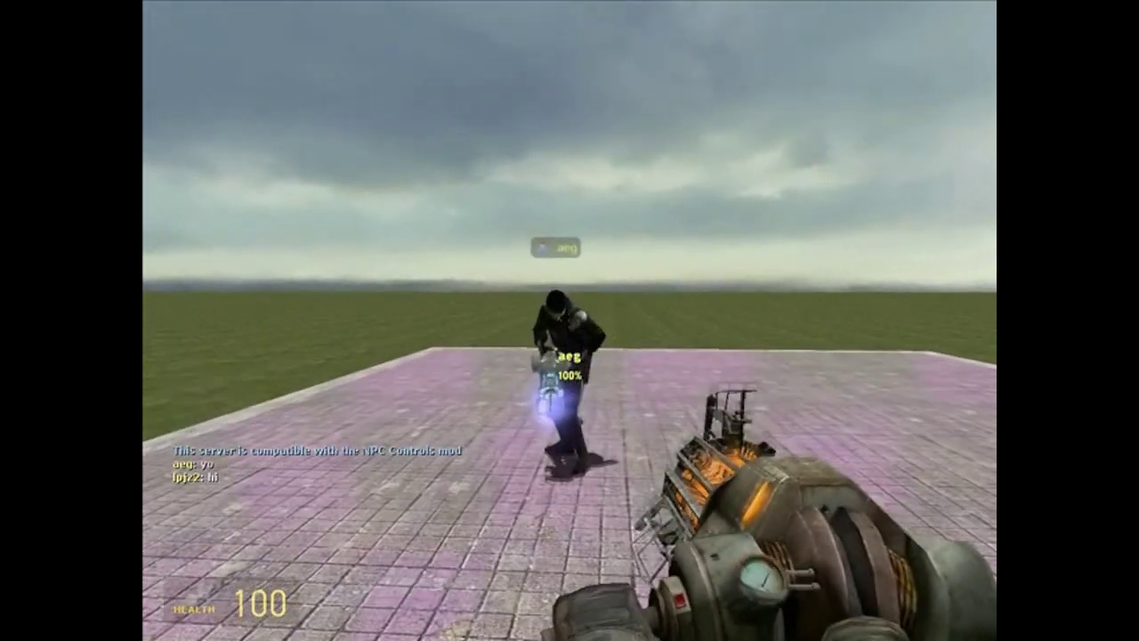
Step: Spawn blue barrels and a bench from the spawn menu, firing the pistol in between
{"action": "scroll", "coordinate": [570, 321], "scroll_direction": "down", "scroll_amount": 1}
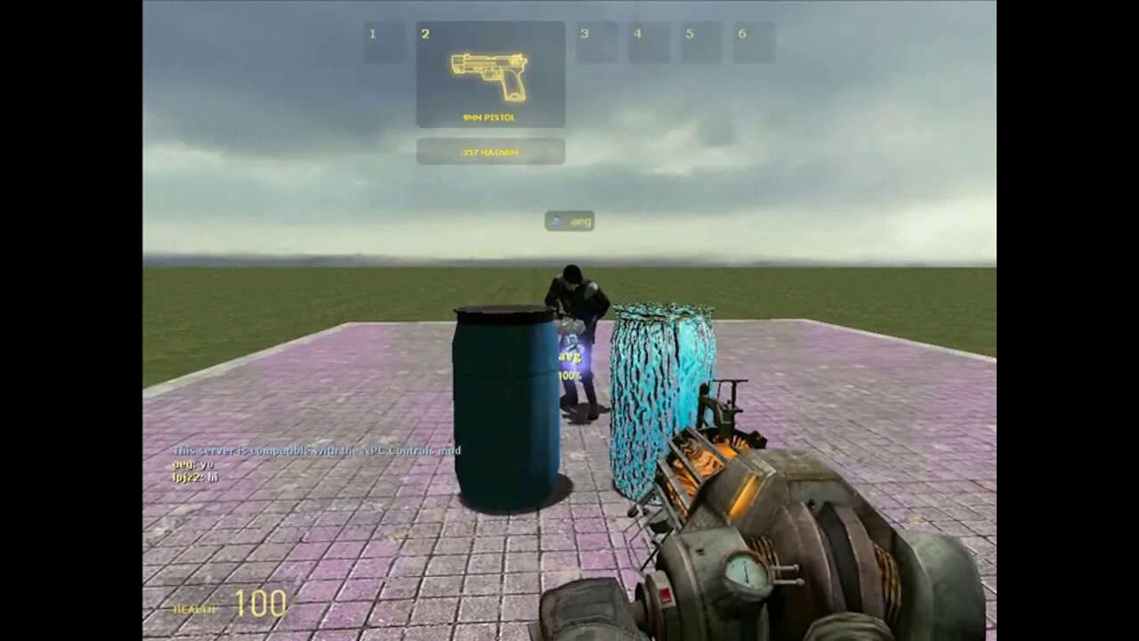
{"action": "key", "text": "q"}
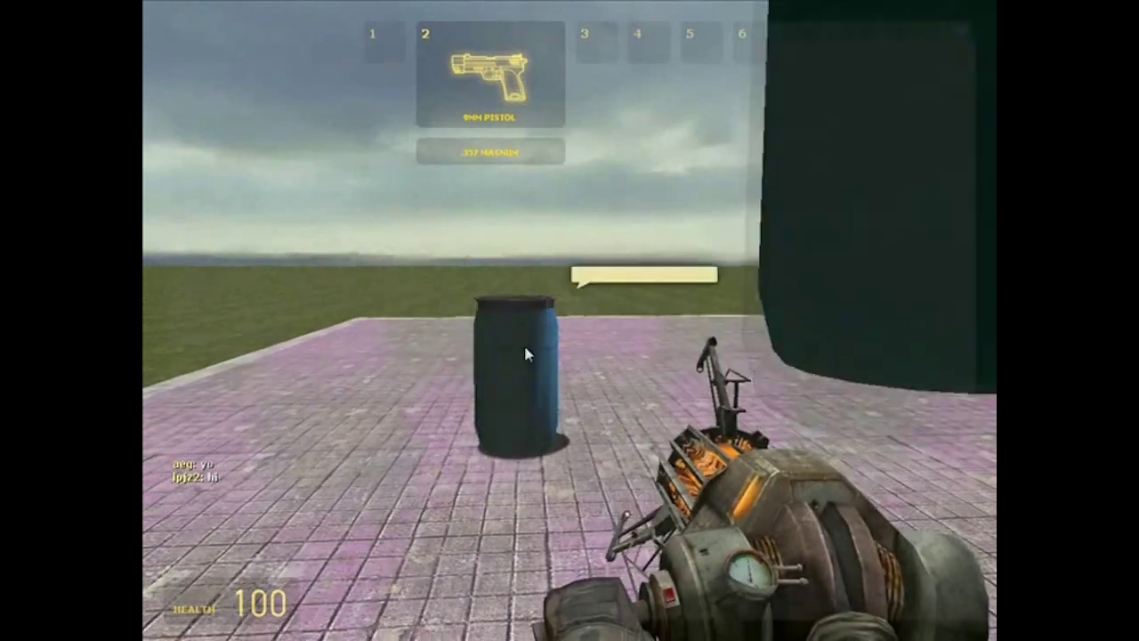
{"action": "key", "text": "q"}
{"action": "scroll", "coordinate": [569, 320], "scroll_direction": "down", "scroll_amount": 1}
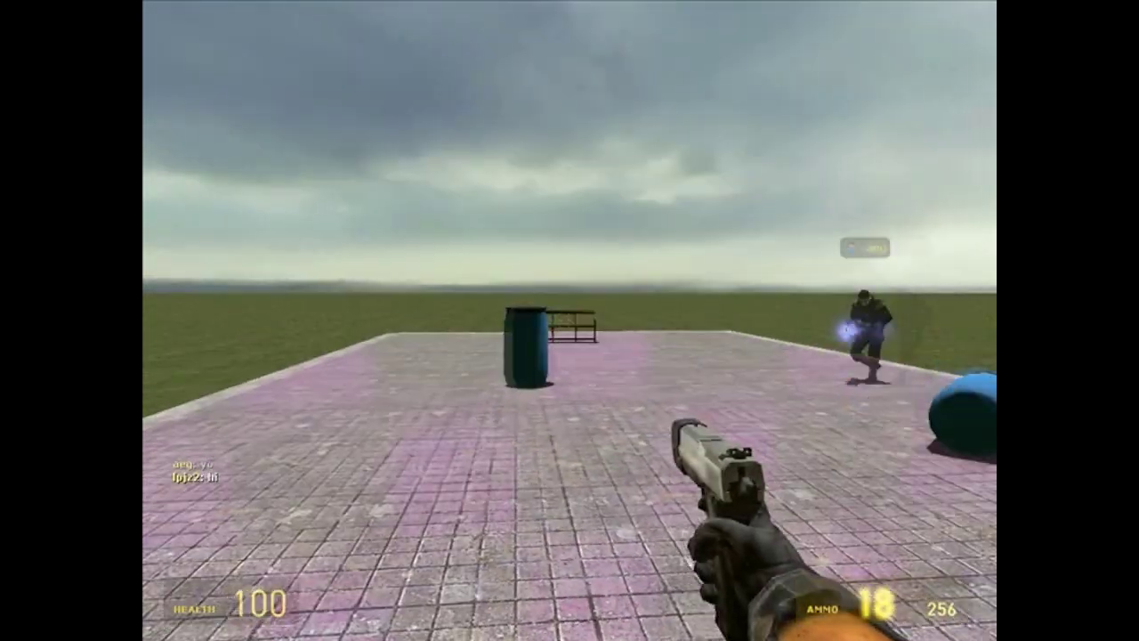
{"action": "left_click", "coordinate": [570, 321]}
{"action": "left_click", "coordinate": [570, 320]}
{"action": "left_click", "coordinate": [569, 320]}
{"action": "left_click", "coordinate": [569, 320]}
{"action": "left_click", "coordinate": [570, 320]}
{"action": "key", "text": "q"}
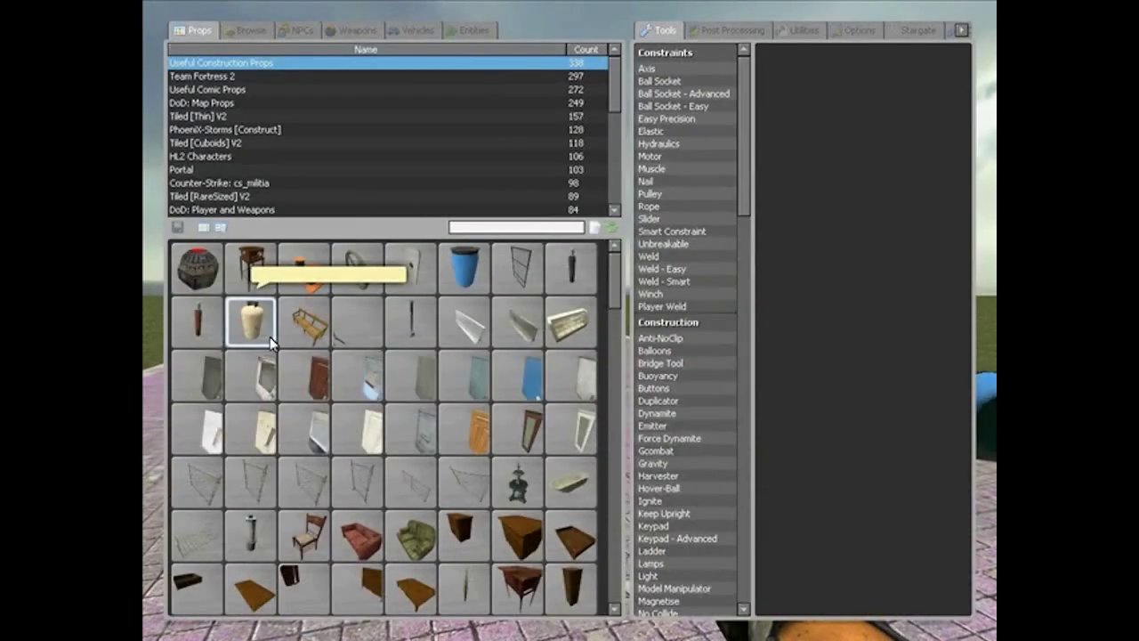
{"action": "key", "text": "q"}
Step: Cycle through the crowbar to the gravity gun, then grab the NPC and carry it back
{"action": "scroll", "coordinate": [570, 320], "scroll_direction": "down", "scroll_amount": 1}
{"action": "scroll", "coordinate": [570, 321], "scroll_direction": "down", "scroll_amount": 3}
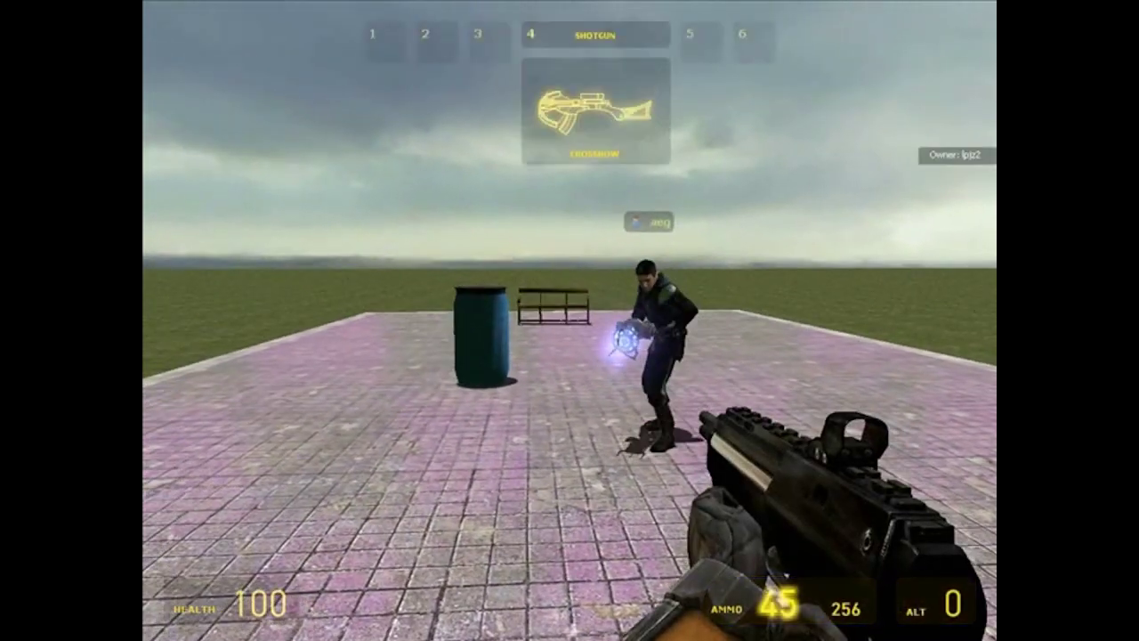
{"action": "scroll", "coordinate": [569, 321], "scroll_direction": "down", "scroll_amount": 2}
{"action": "left_click", "coordinate": [570, 320]}
{"action": "scroll", "coordinate": [570, 320], "scroll_direction": "down", "scroll_amount": 1}
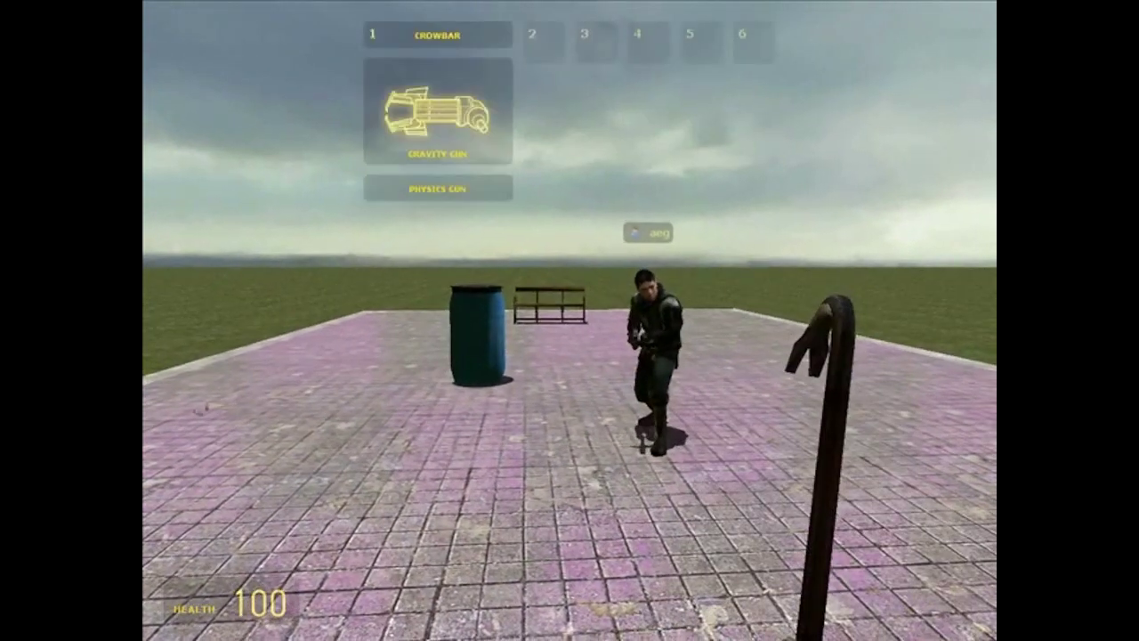
{"action": "left_click", "coordinate": [570, 320]}
{"action": "left_click_drag", "start_coordinate": [569, 321], "coordinate": [569, 320]}
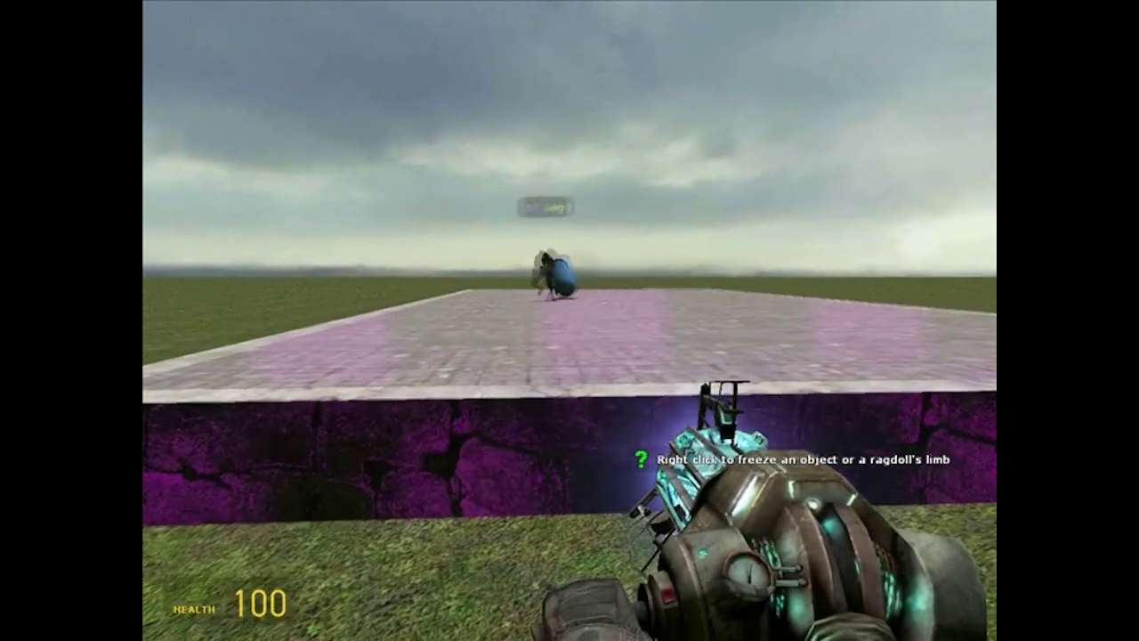